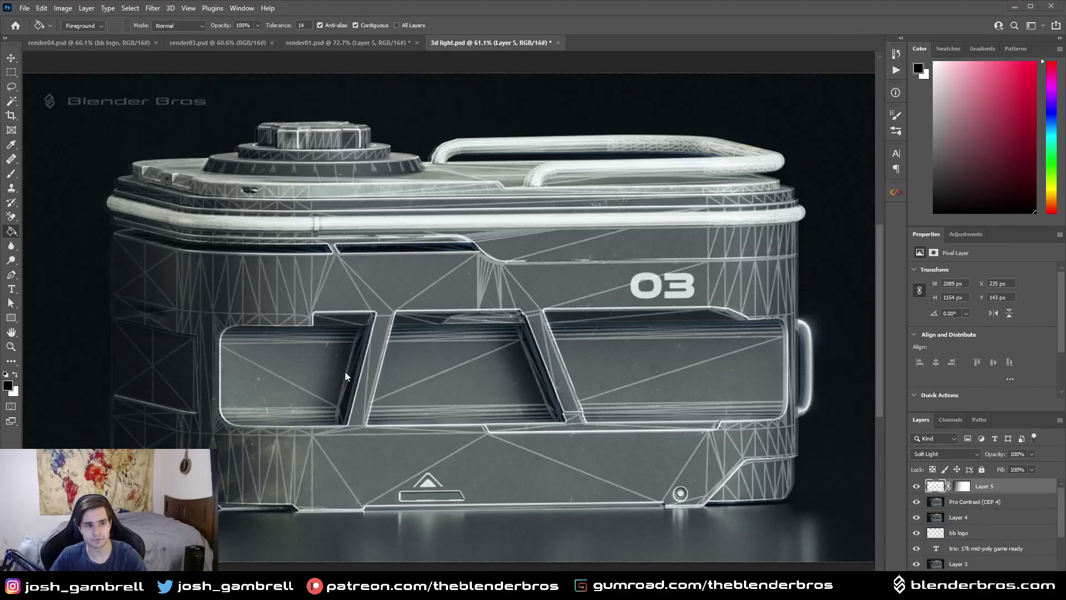
Step: Compare the crate render with and without the Layer 5 wireframe overlay
left_click(917, 486)
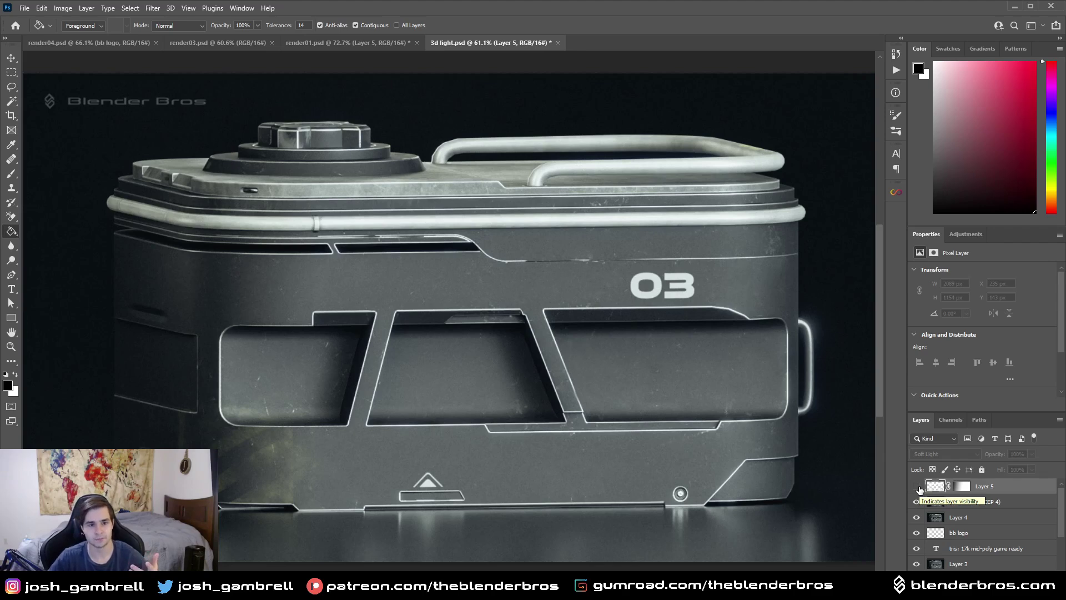
left_click(917, 486)
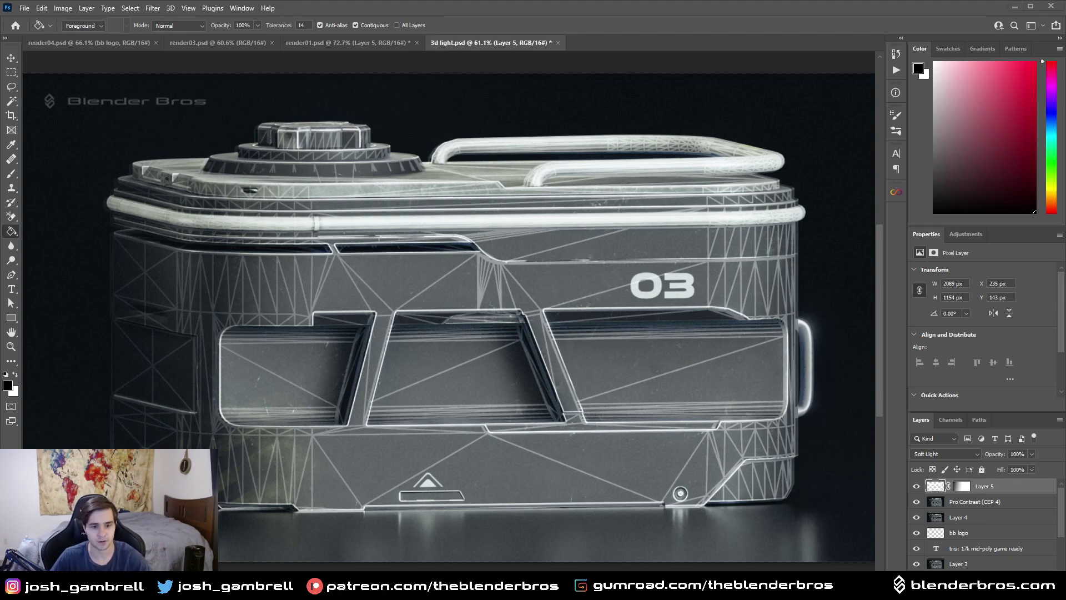
Step: Switch to Blender, turn on the viewport overlays in the render01 scene and delete the curved backdrop plane
key("alt+Tab")
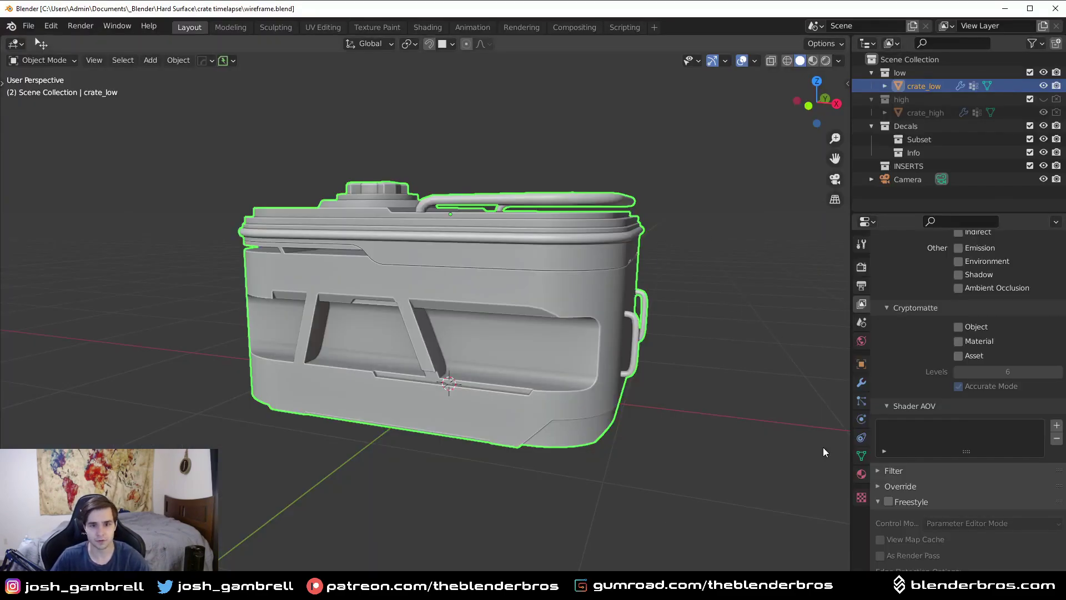
left_click(862, 473)
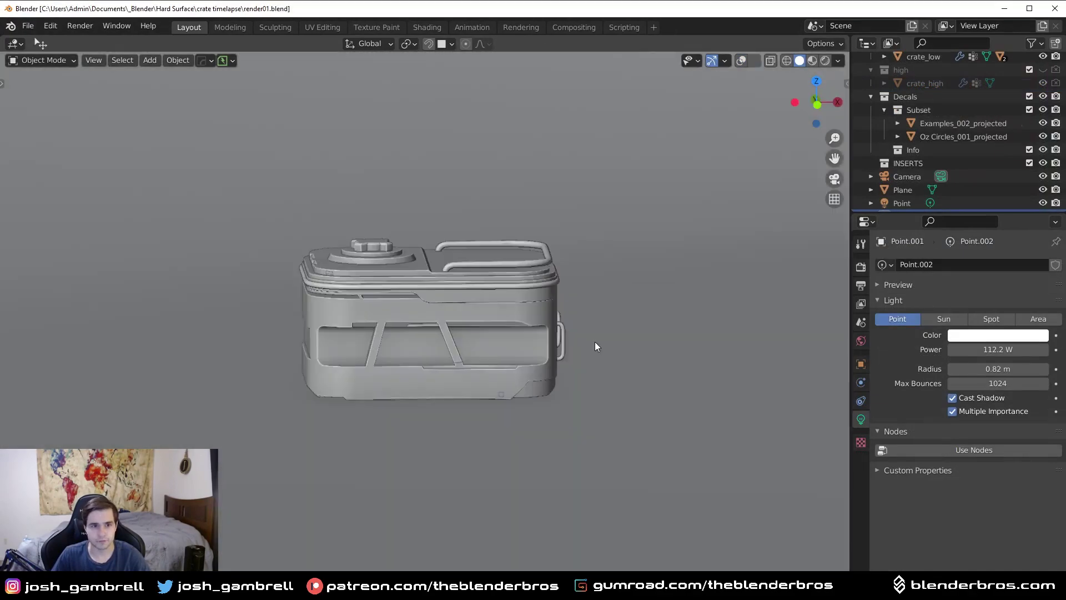
scroll(582, 333, "down", 5)
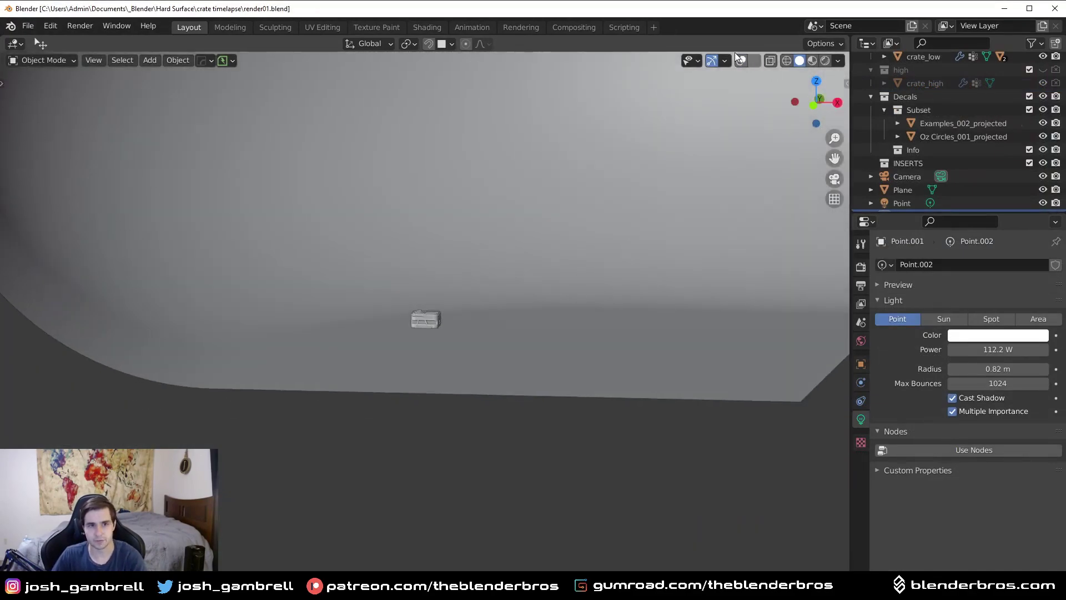
left_click(740, 58)
scroll(605, 205, "down", 5)
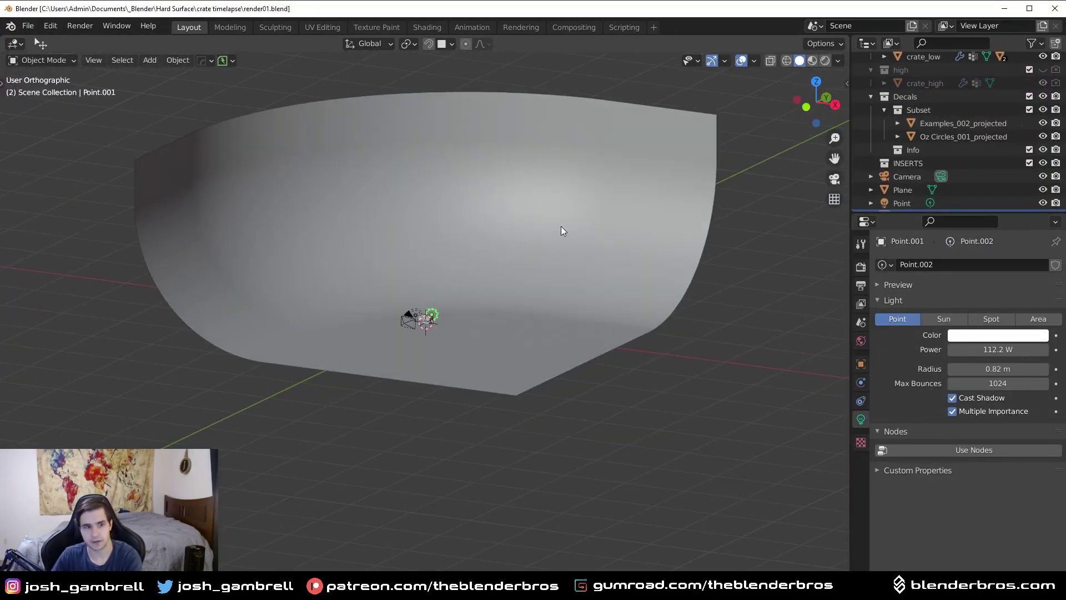
middle_click_drag(561, 225, 486, 281)
left_click(502, 276)
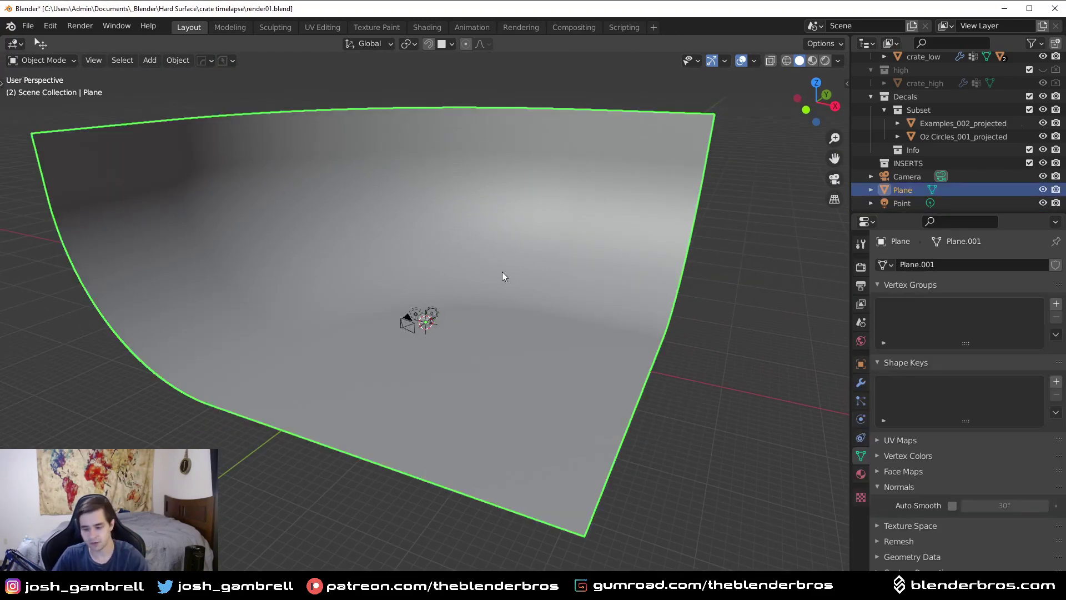
key("Delete")
Step: Delete both point lights and unlink the contrast_cold_a.hdr image from the world's environment texture
scroll(459, 277, "up", 5)
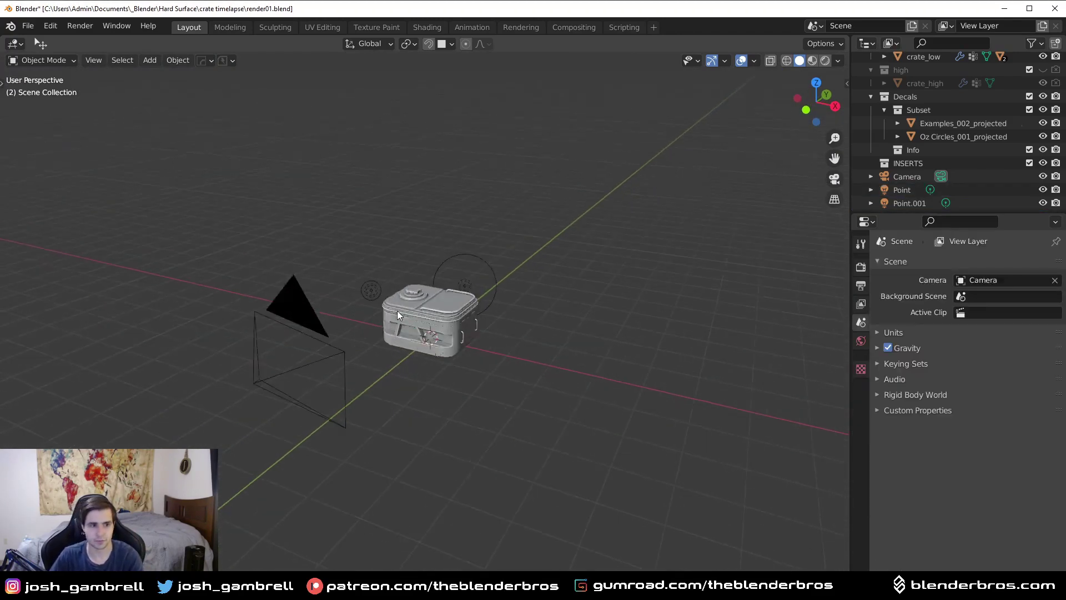
left_click(335, 272)
middle_click_drag(461, 267, 417, 219)
left_click(410, 222)
key("Delete")
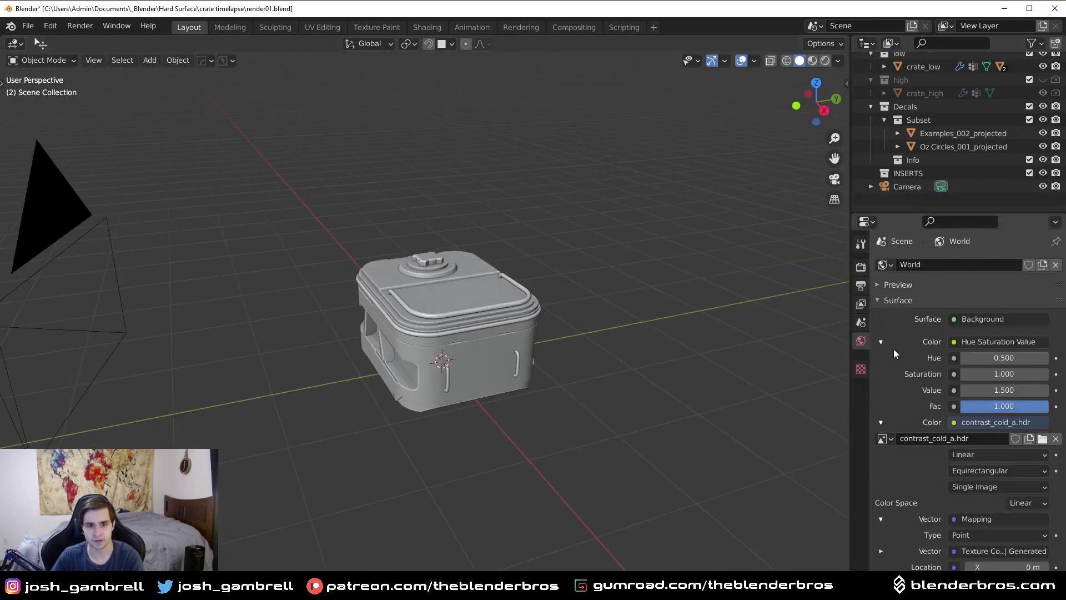
left_click(1056, 438)
Step: Select the crate_low object and remove its uvs material slot
middle_click_drag(694, 311, 285, 302)
left_click(472, 323)
left_click(280, 308)
middle_click_drag(531, 327, 611, 344)
left_click(445, 288)
left_click(862, 474)
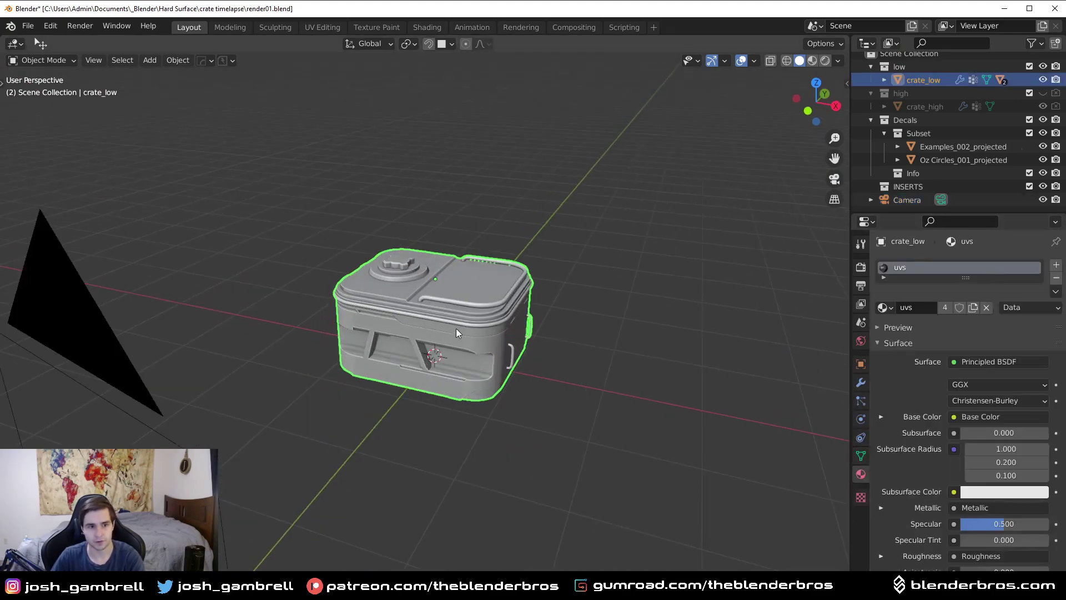
scroll(698, 326, "up", 4)
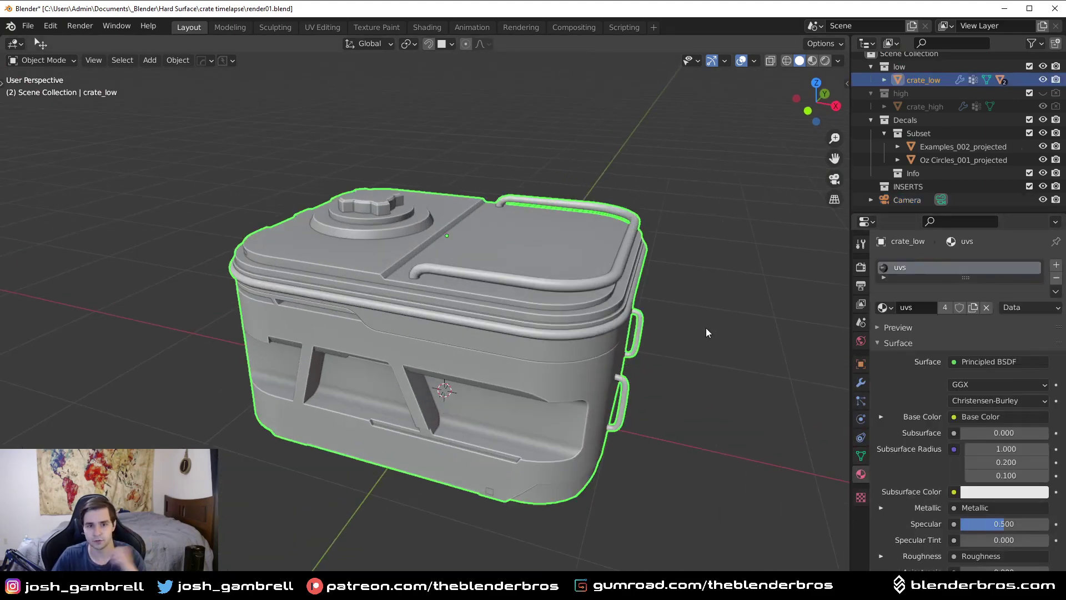
left_click(1056, 281)
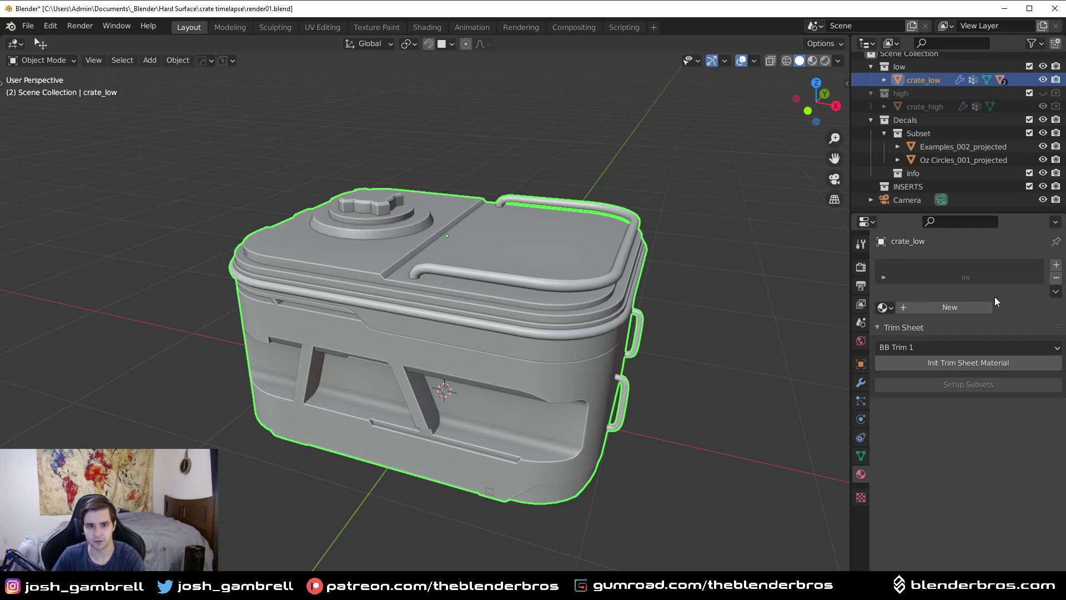
Step: Create a new material on crate_low with an Emission surface shader and set its color to black
left_click(952, 310)
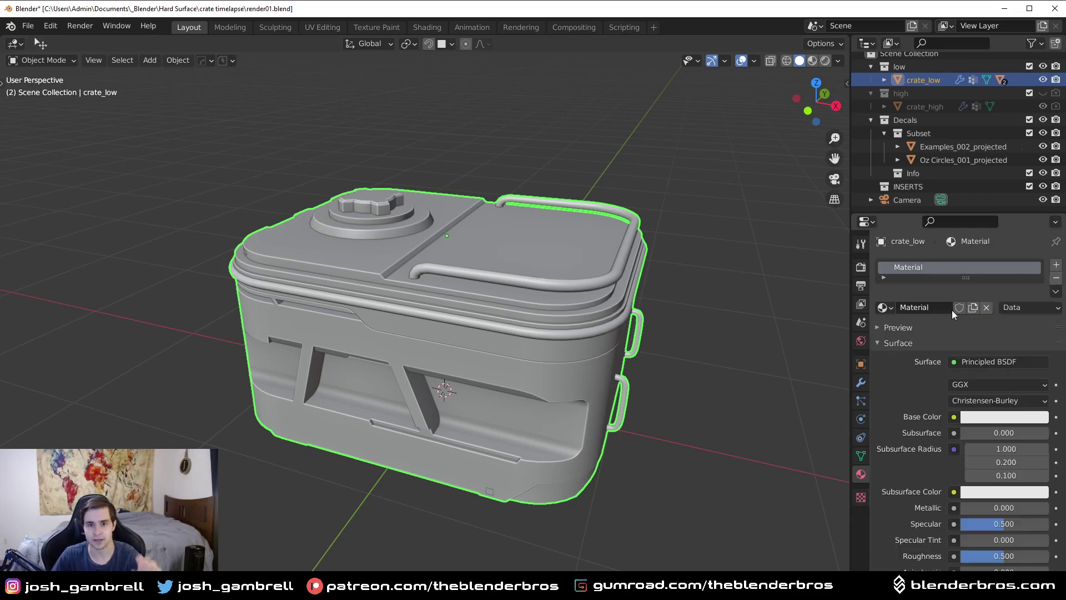
left_click(979, 363)
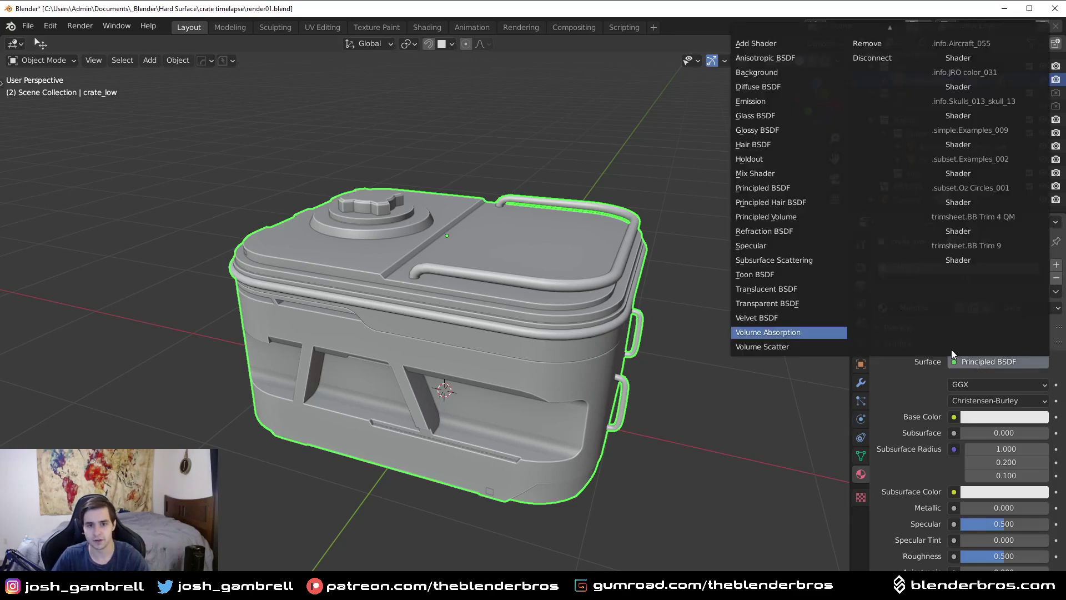
left_click(762, 103)
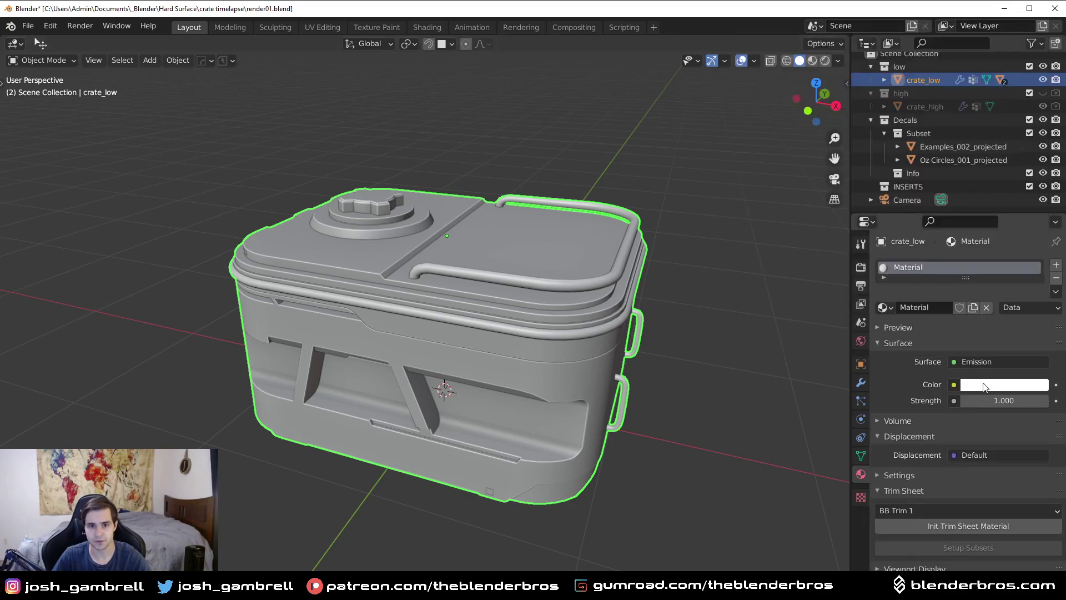
left_click(1004, 384)
left_click_drag(1032, 234, 1032, 320)
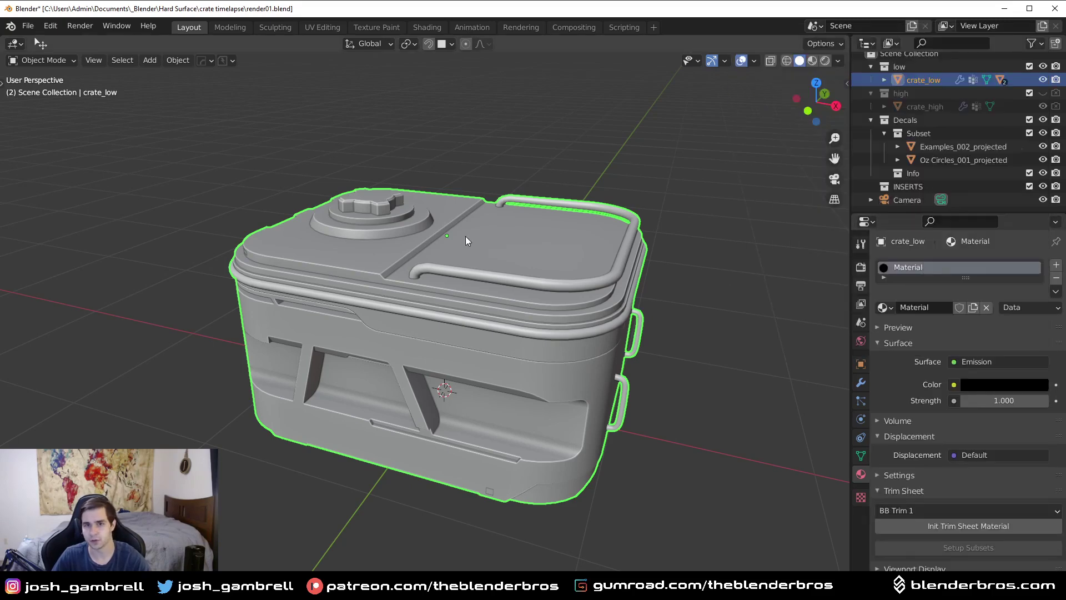
Step: Show the viewport in rendered shading and delete the two projected decals from the crate
middle_click_drag(474, 289, 588, 272)
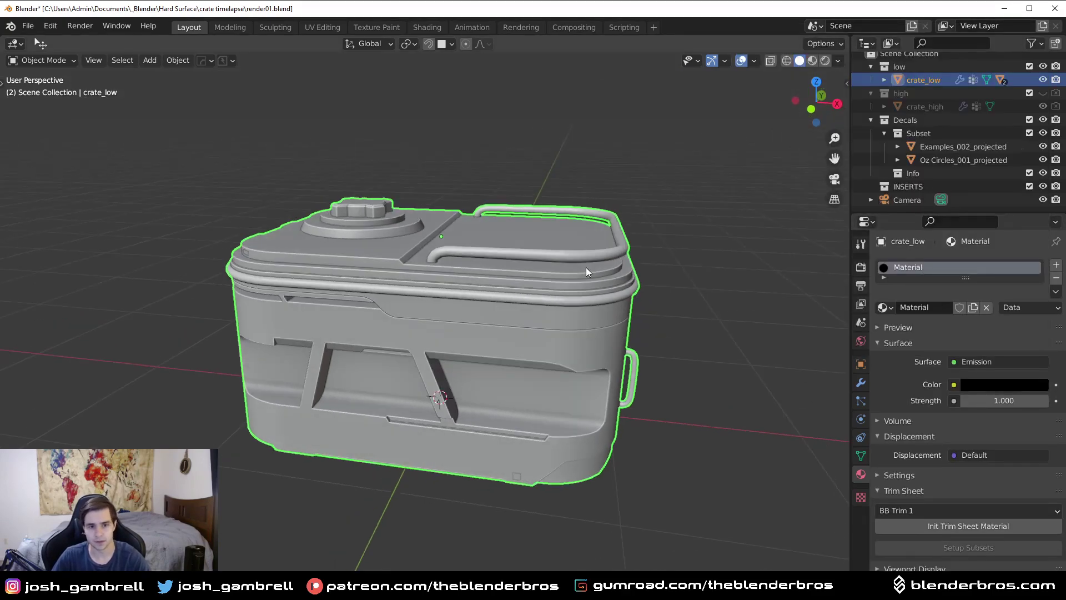
left_click(826, 59)
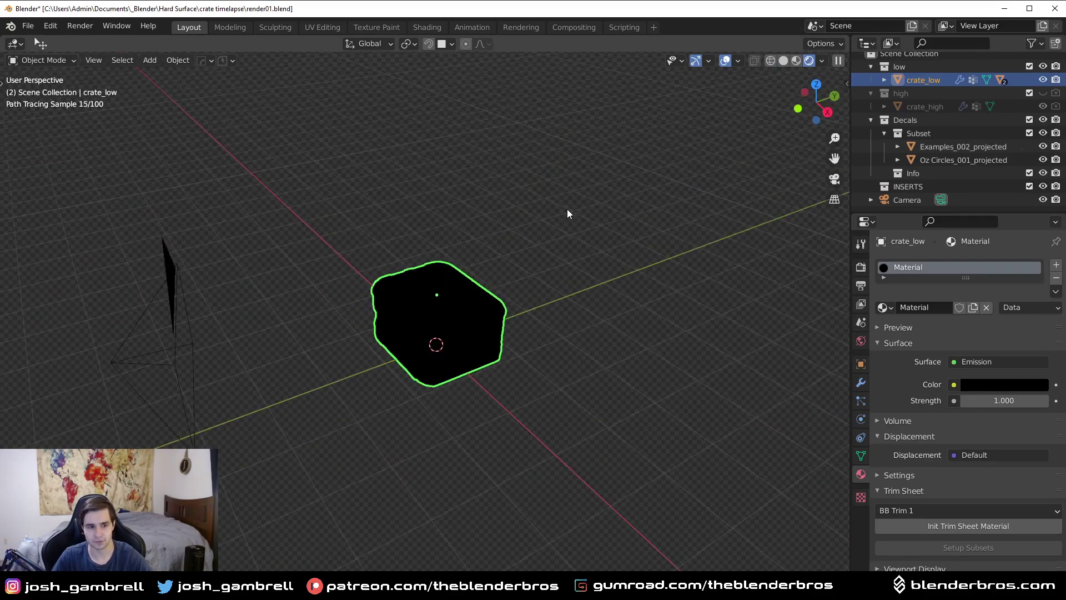
middle_click_drag(568, 208, 422, 298)
scroll(422, 298, "up", 3)
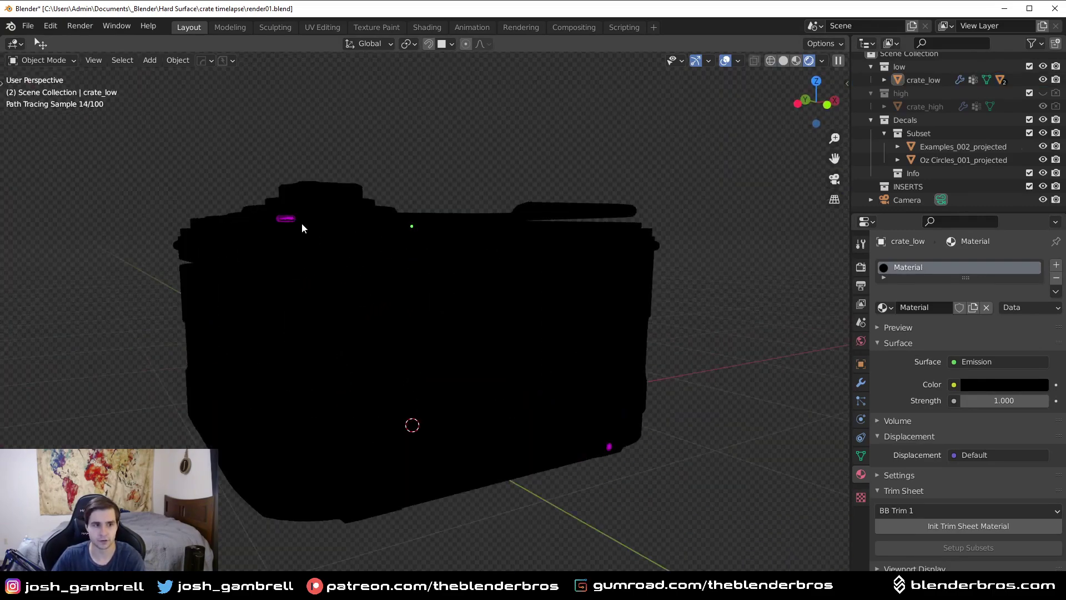
left_click(302, 223)
left_click(287, 219)
key("Delete")
left_click(607, 448)
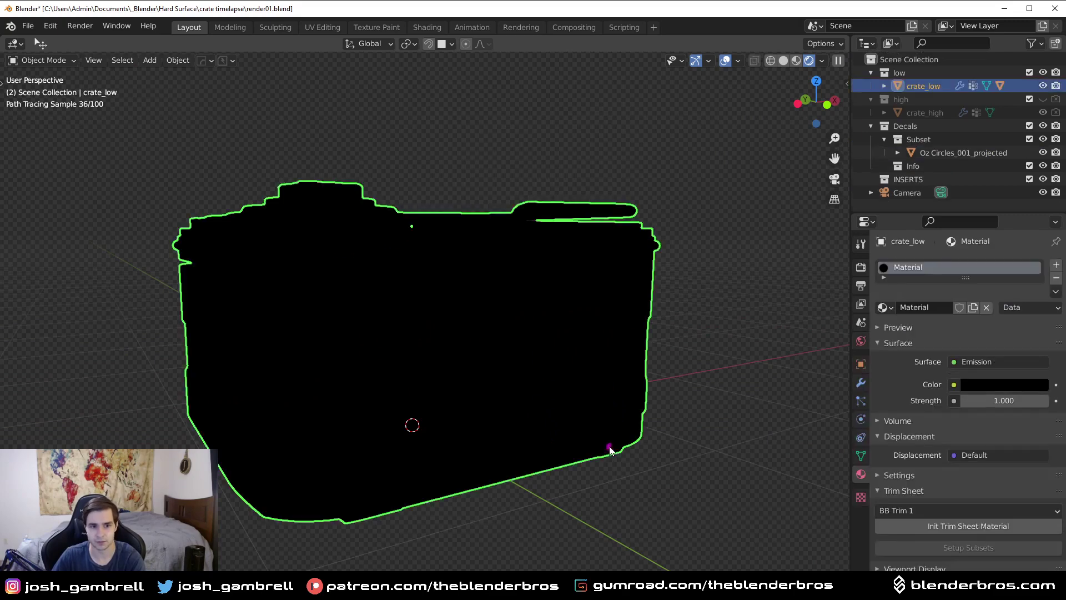
key("Delete")
Step: View the crate through the camera and enable Freestyle in the render settings
middle_click_drag(691, 355, 412, 288)
key("KP_0")
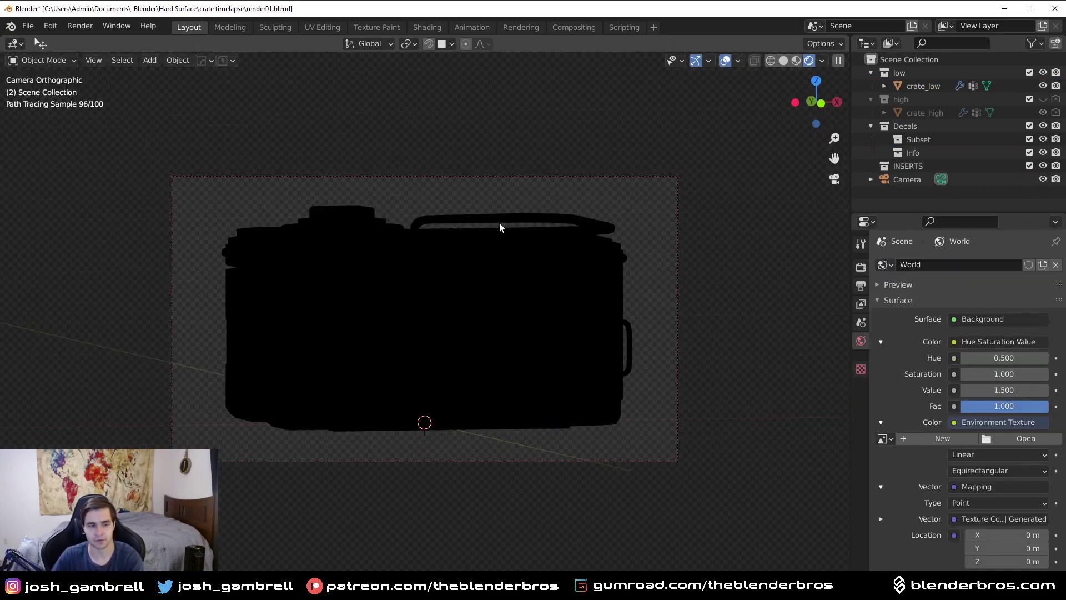
left_click(861, 267)
scroll(935, 471, "down", 15)
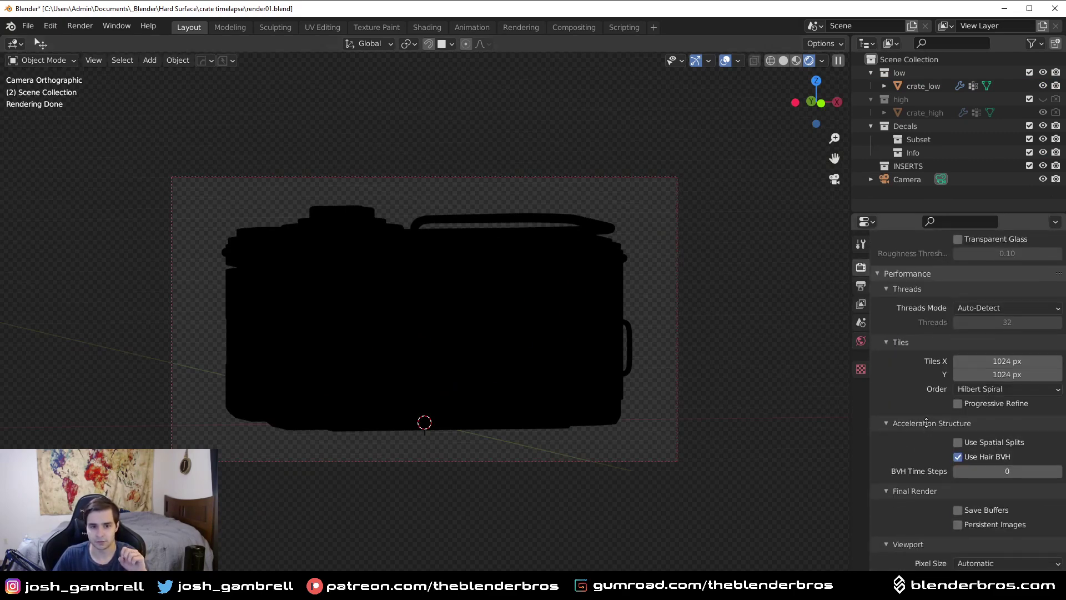
scroll(926, 422, "down", 3)
left_click(889, 564)
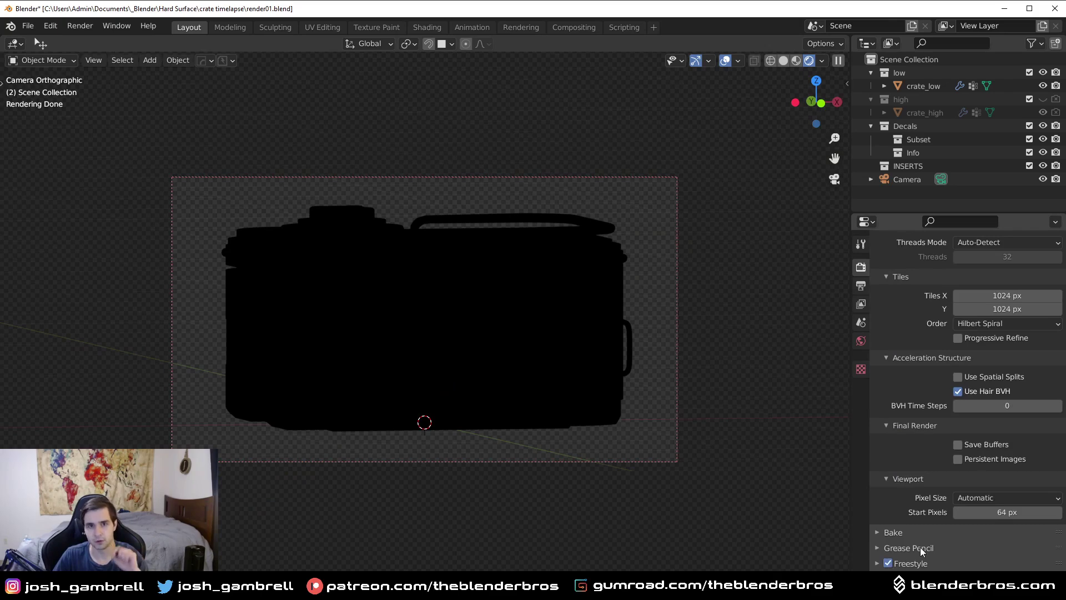
Step: Check the view layer's Freestyle switch and examine its edge detection and line set options
left_click(861, 303)
scroll(919, 455, "down", 3)
scroll(918, 411, "up", 3)
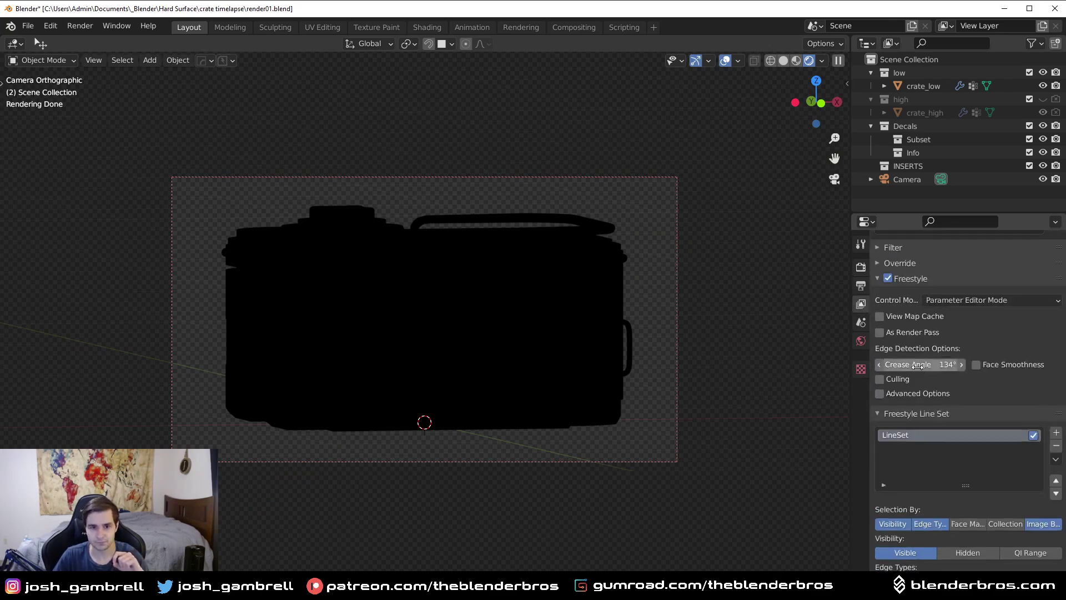
scroll(913, 376, "up", 4)
left_click(890, 368)
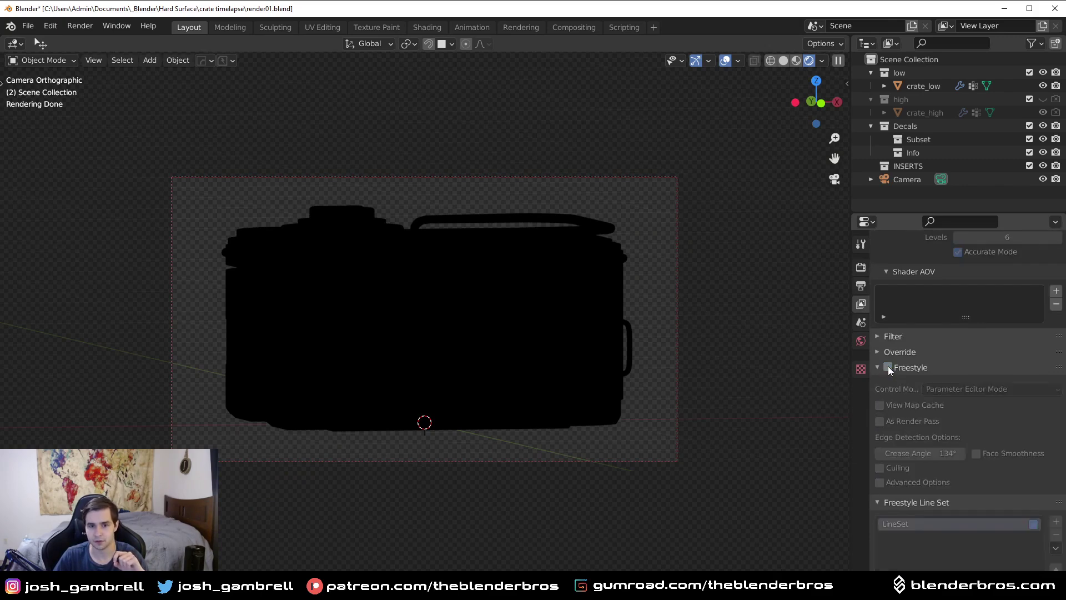
left_click(889, 369)
scroll(958, 460, "down", 8)
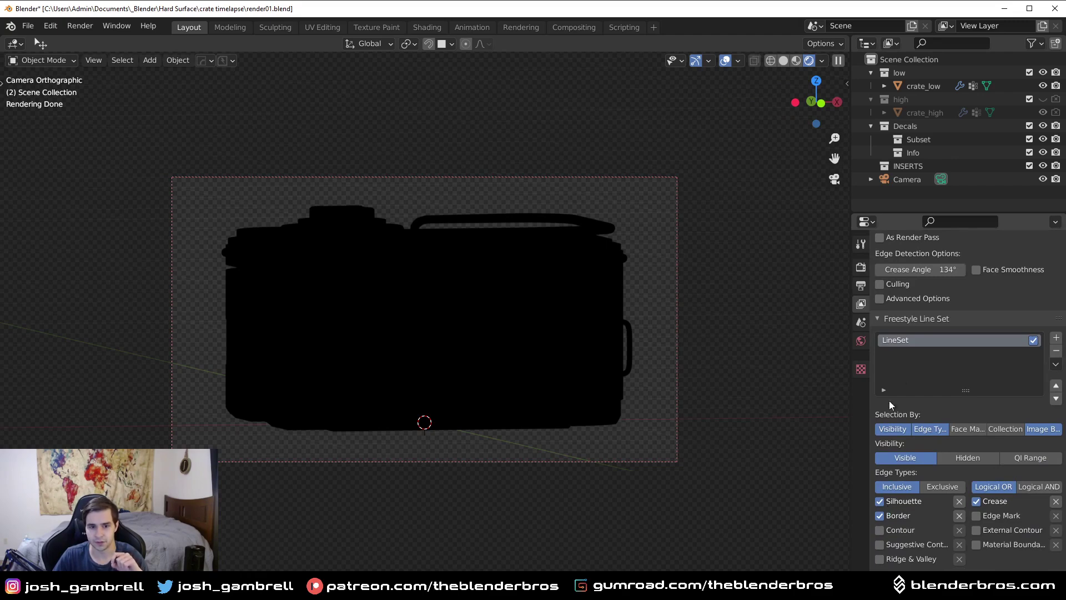
scroll(945, 519, "down", 13)
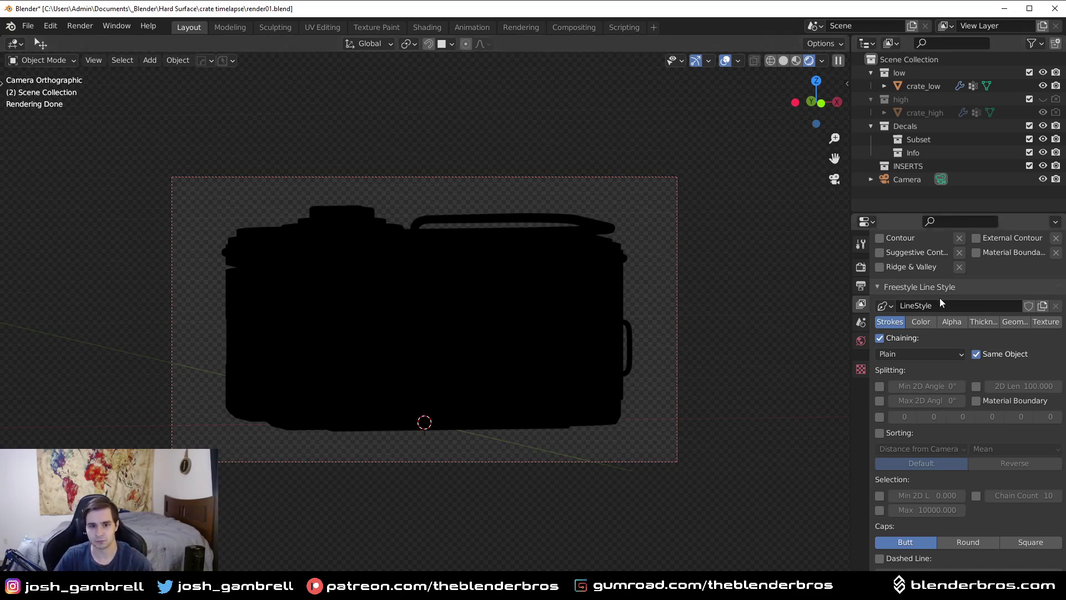
Step: Set the base color of the Freestyle line style to white
left_click(921, 322)
scroll(978, 389, "up", 5)
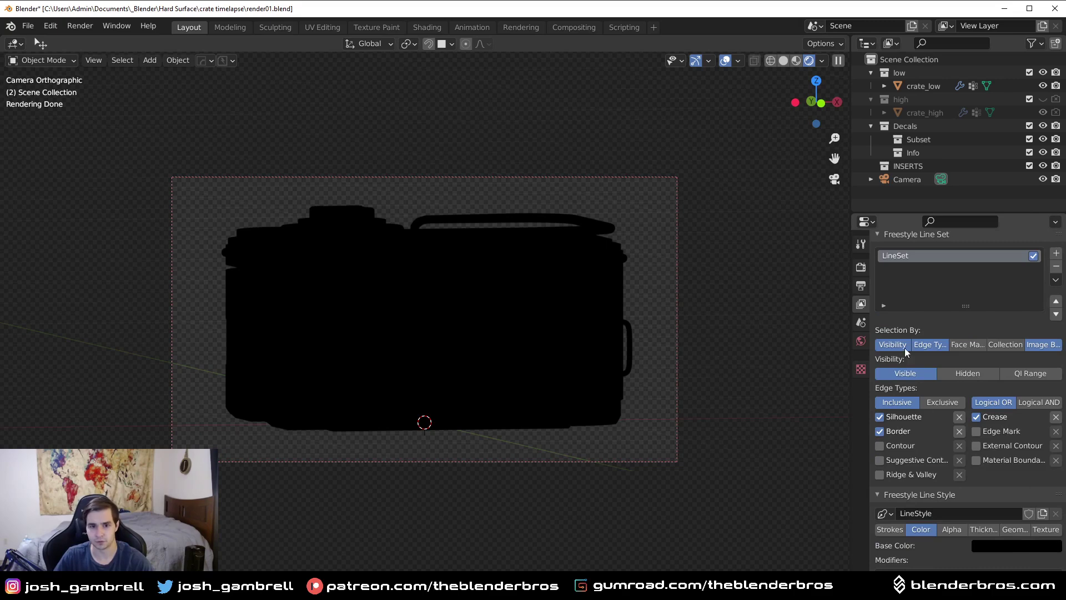
scroll(898, 526, "down", 3)
scroll(912, 478, "up", 3)
left_click(1025, 547)
left_click_drag(1055, 428, 1055, 367)
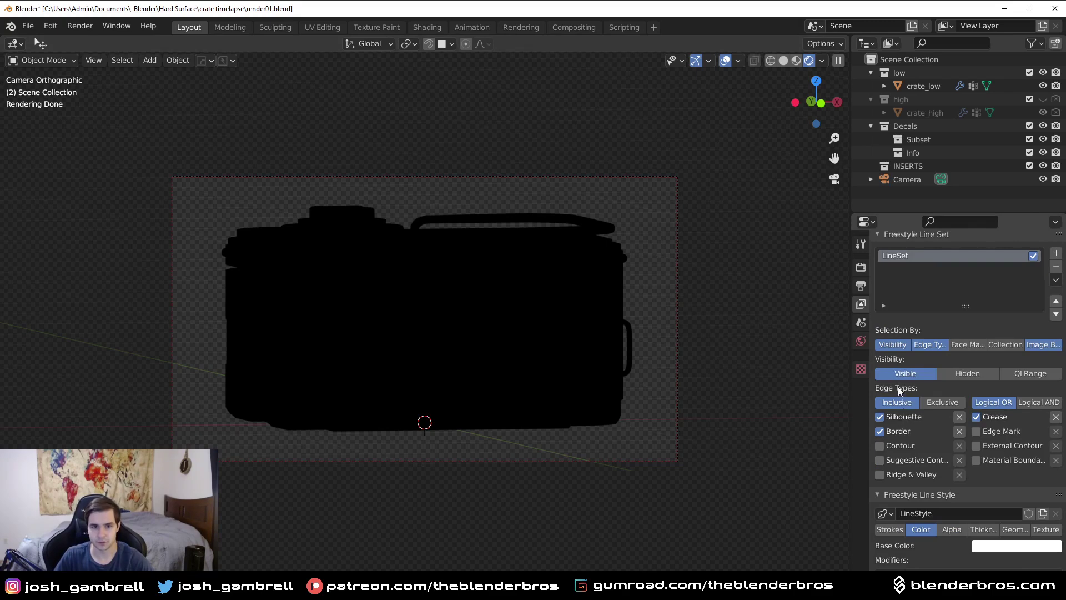
Step: Limit the line set's edge types to Edge Mark by disabling Border, Silhouette and Crease
left_click(881, 431)
left_click(880, 418)
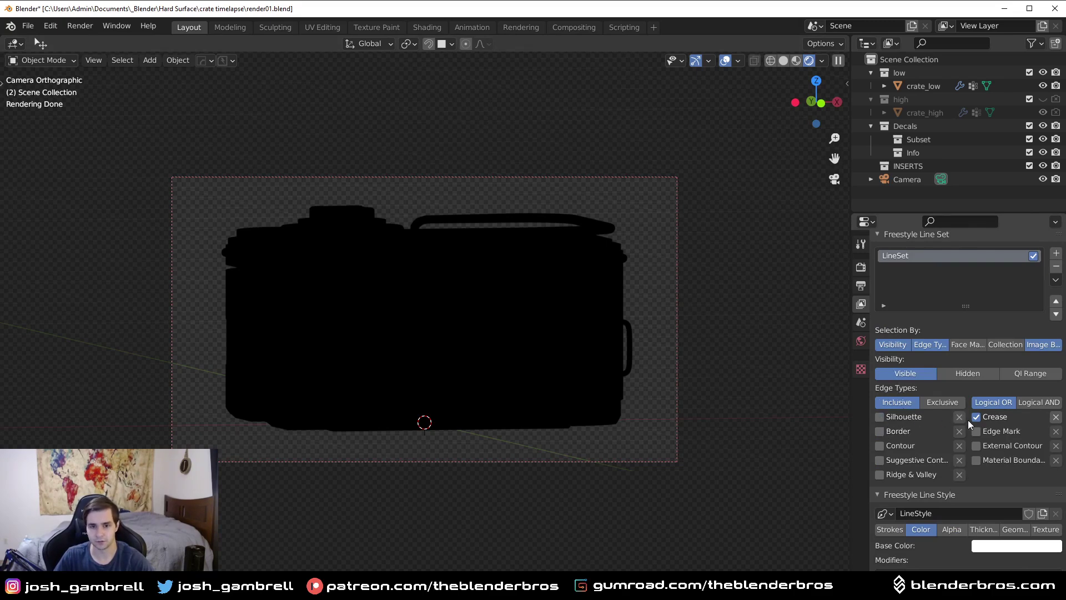
left_click(978, 417)
left_click(977, 432)
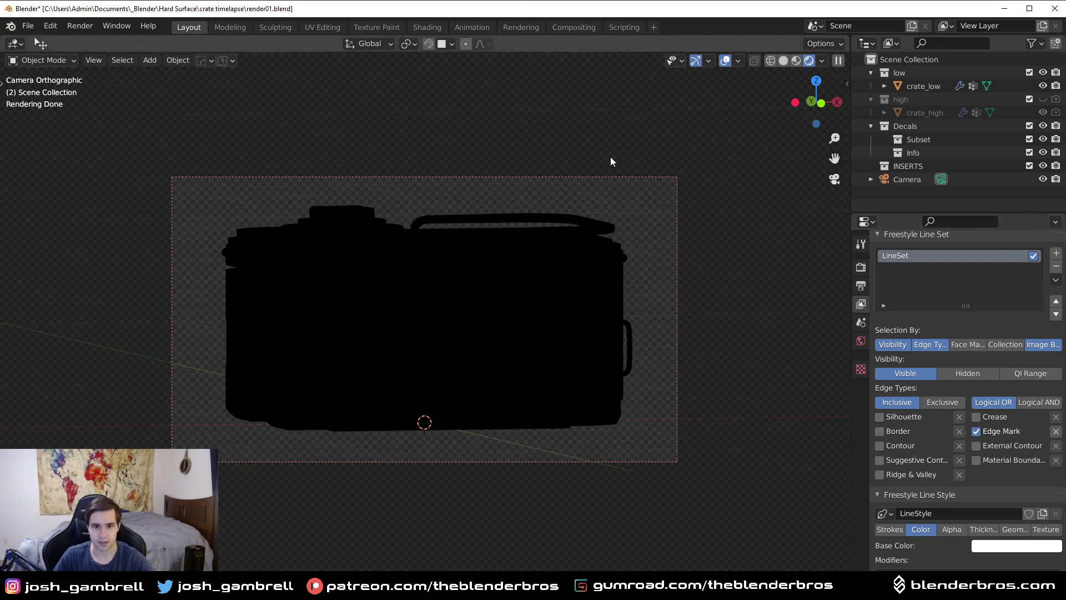
Step: Mark all edges of the crate_low mesh as Freestyle edges and return to Object Mode
left_click(477, 273)
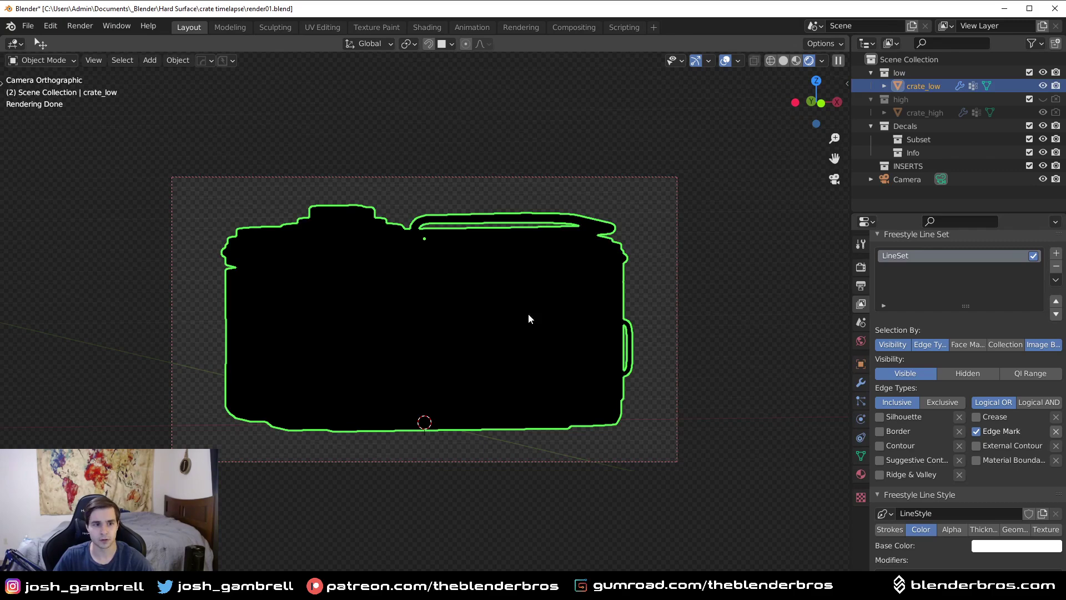
key("Tab")
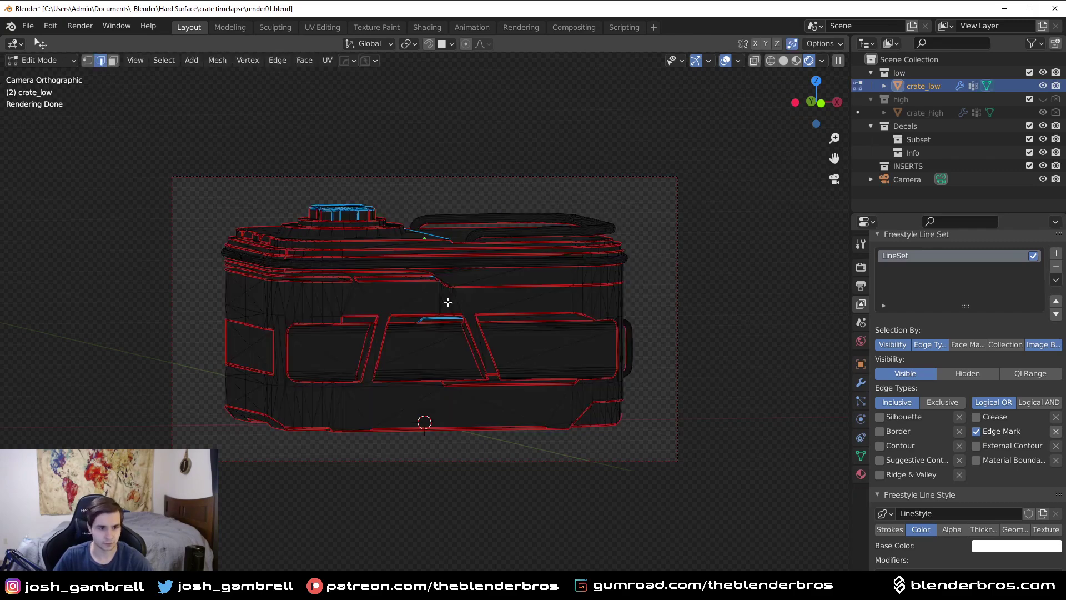
key("a")
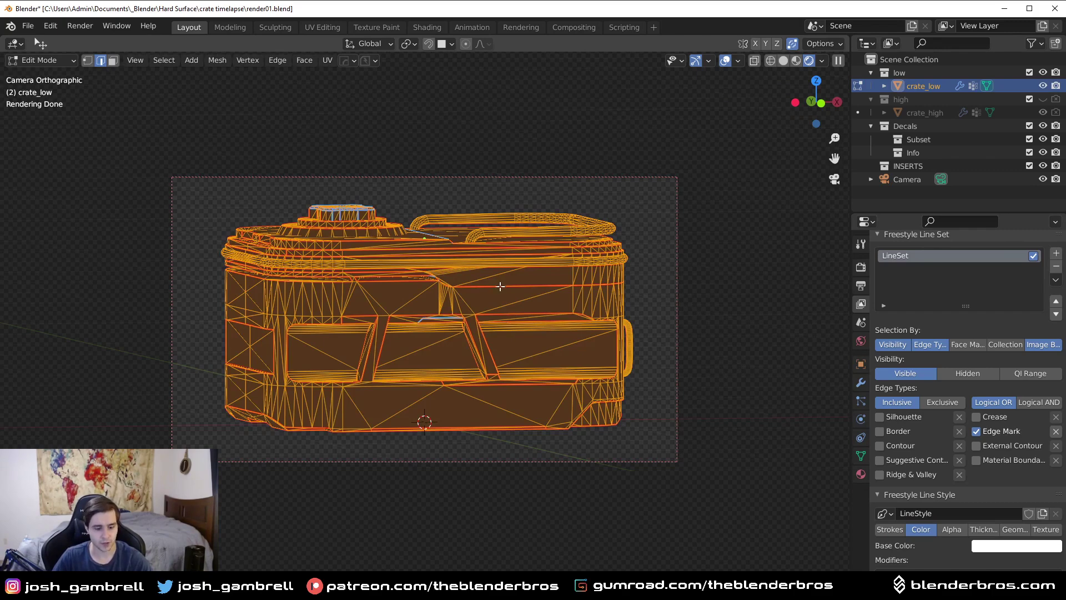
key("F3")
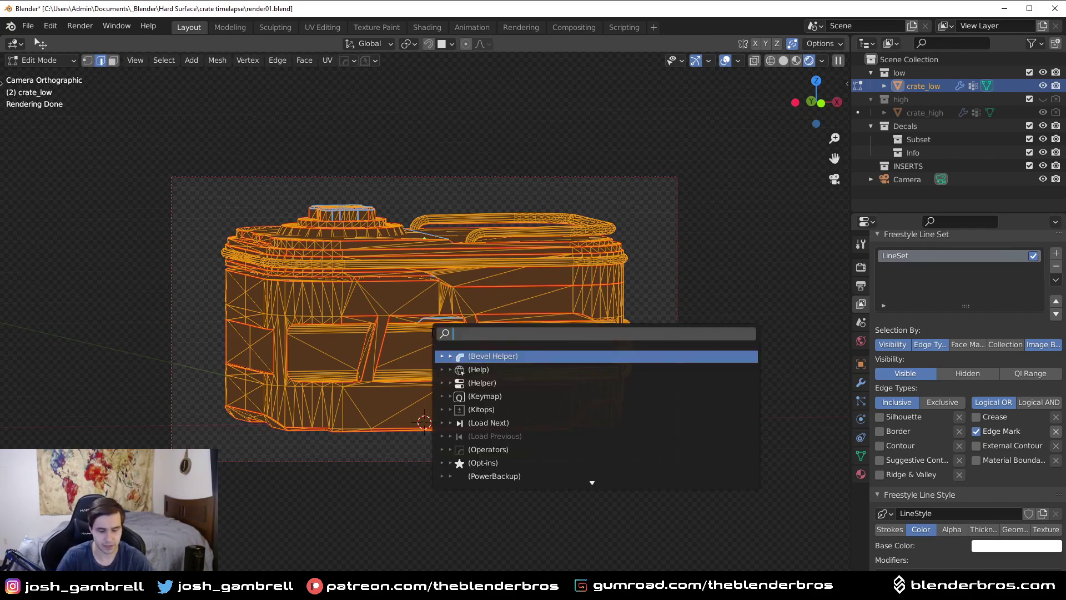
type("mark free")
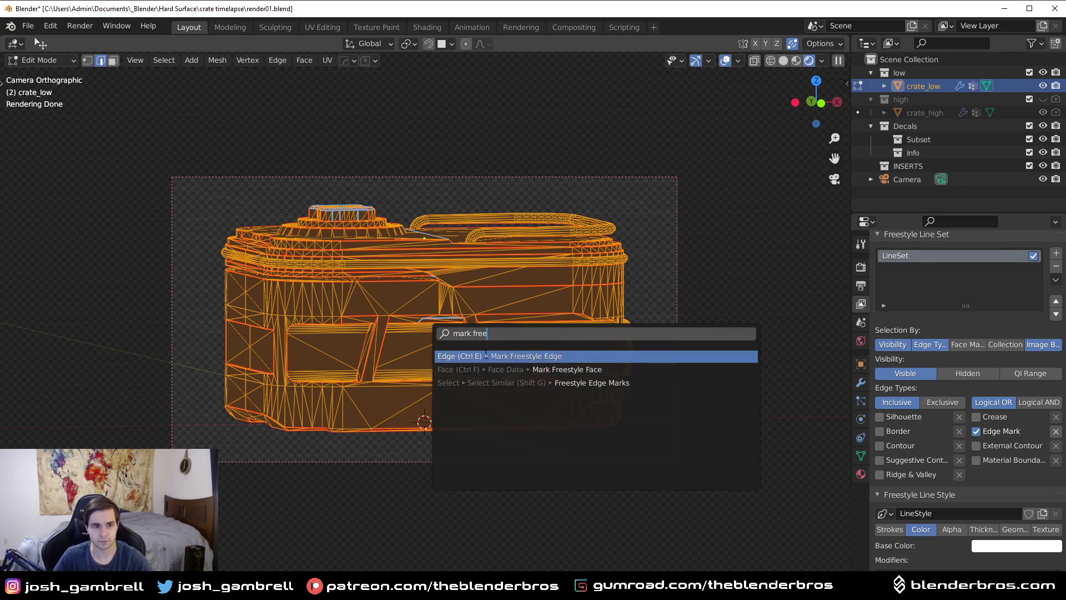
left_click(561, 356)
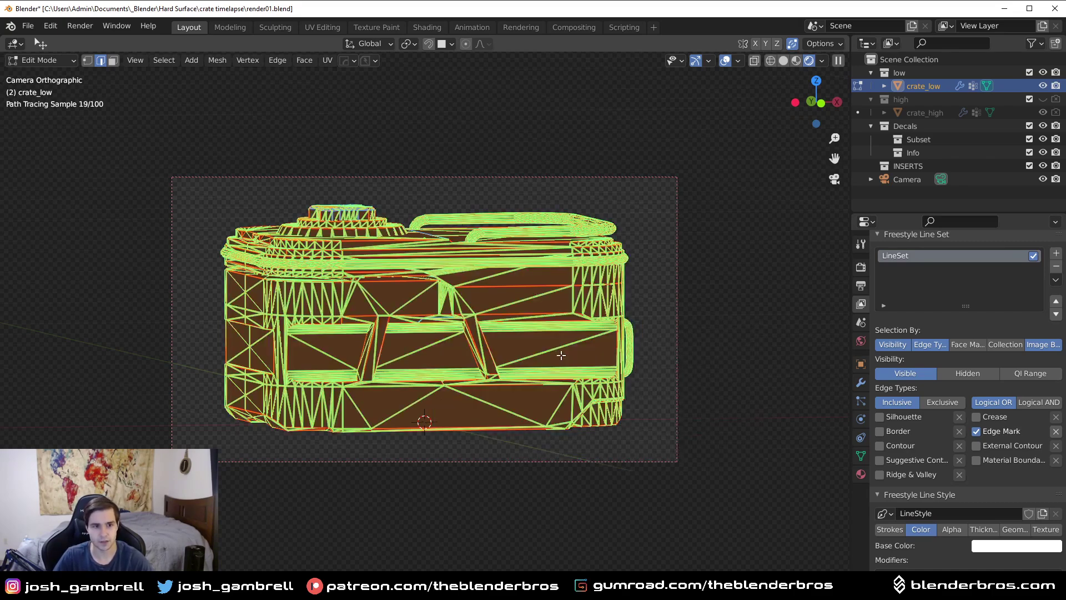
key("alt+a")
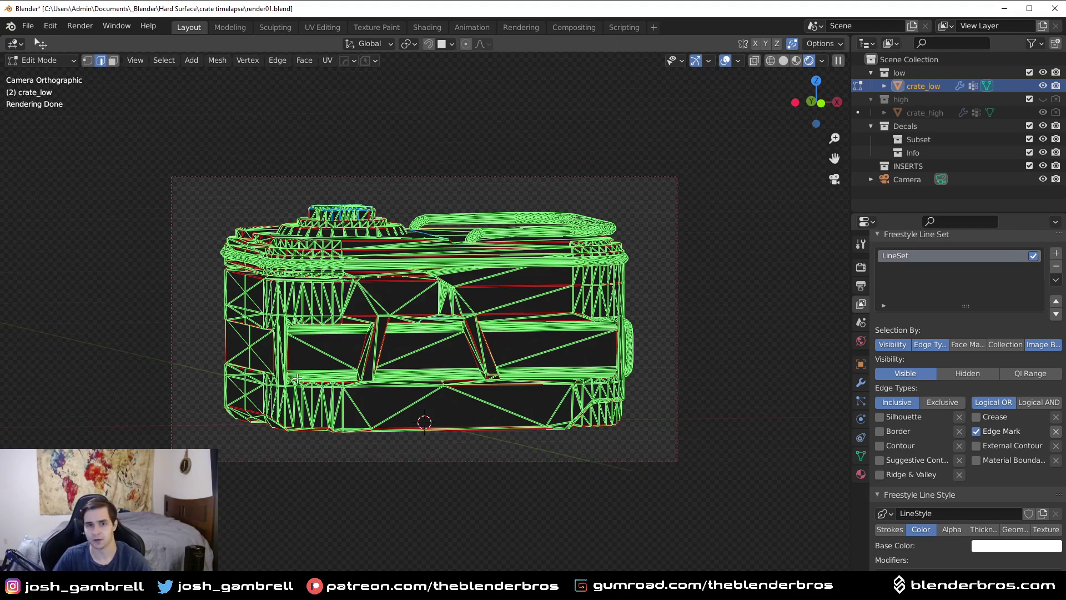
key("Tab")
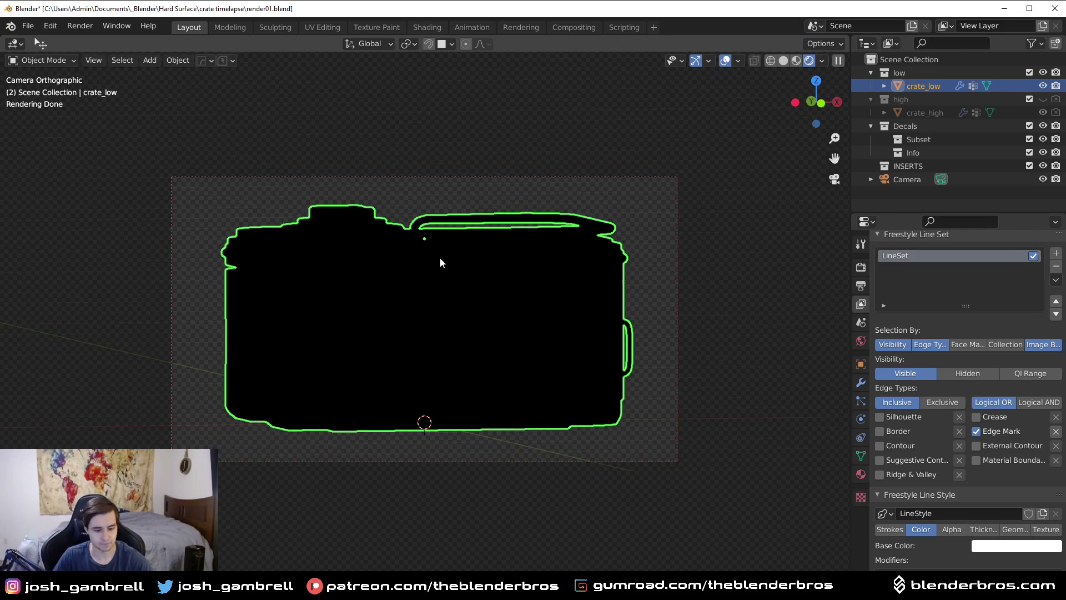
Step: Deselect everything, render the camera view and inspect the composited image for Freestyle lines
key("alt+a")
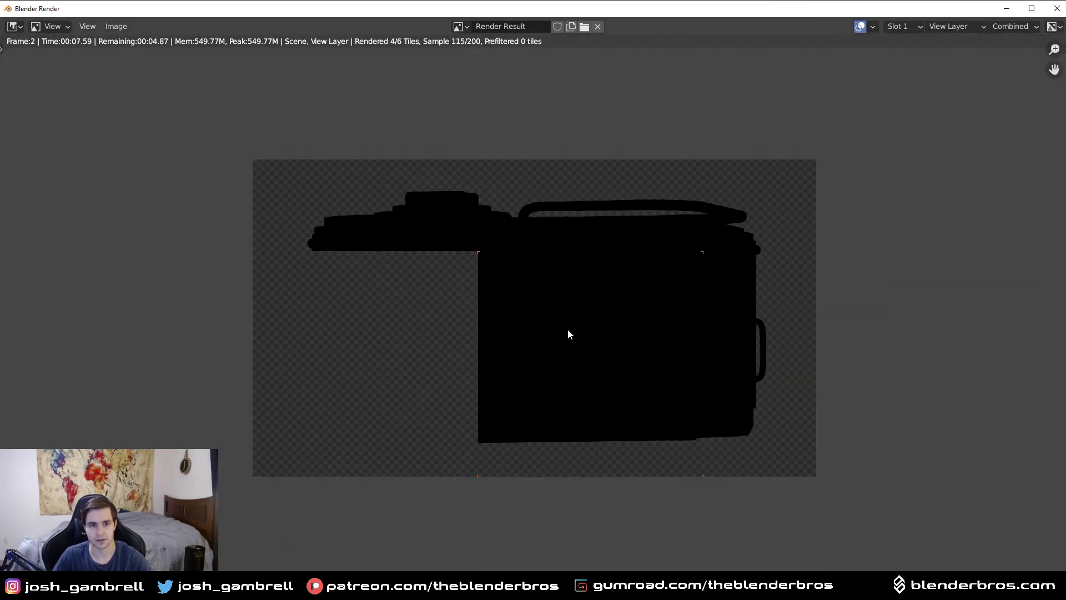
scroll(551, 332, "up", 2)
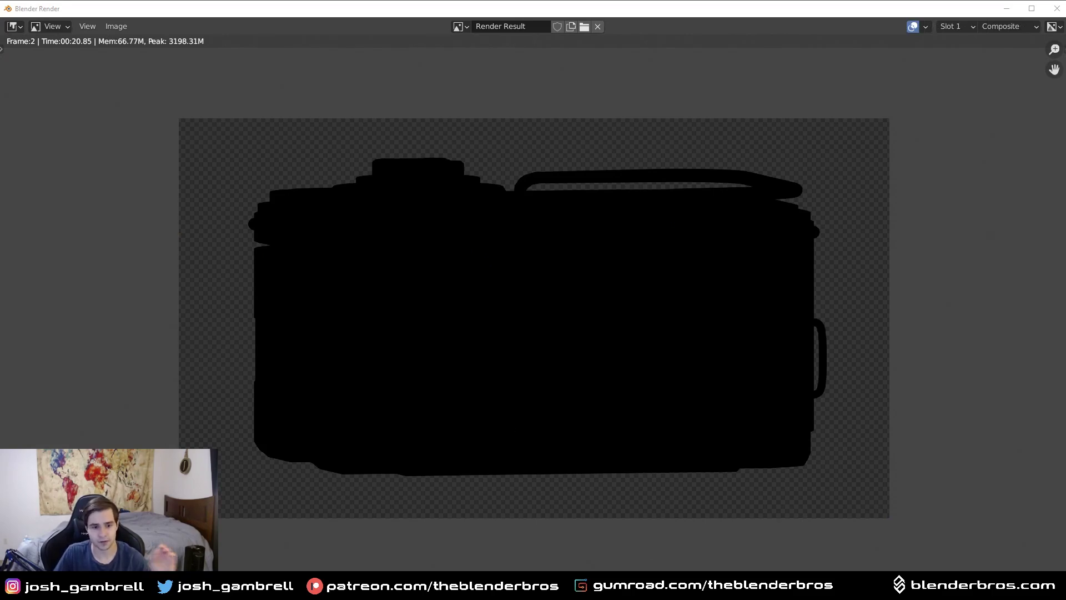
key("Escape")
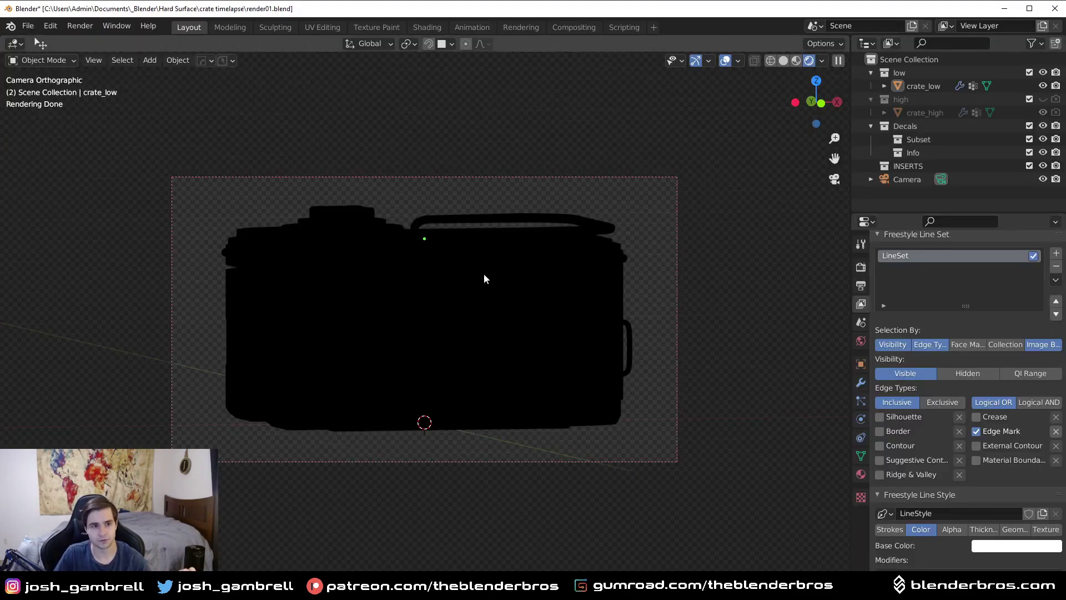
Step: In the compositor, connect the Render Layers Image output to the Denoise node's Image input and render again
left_click(583, 28)
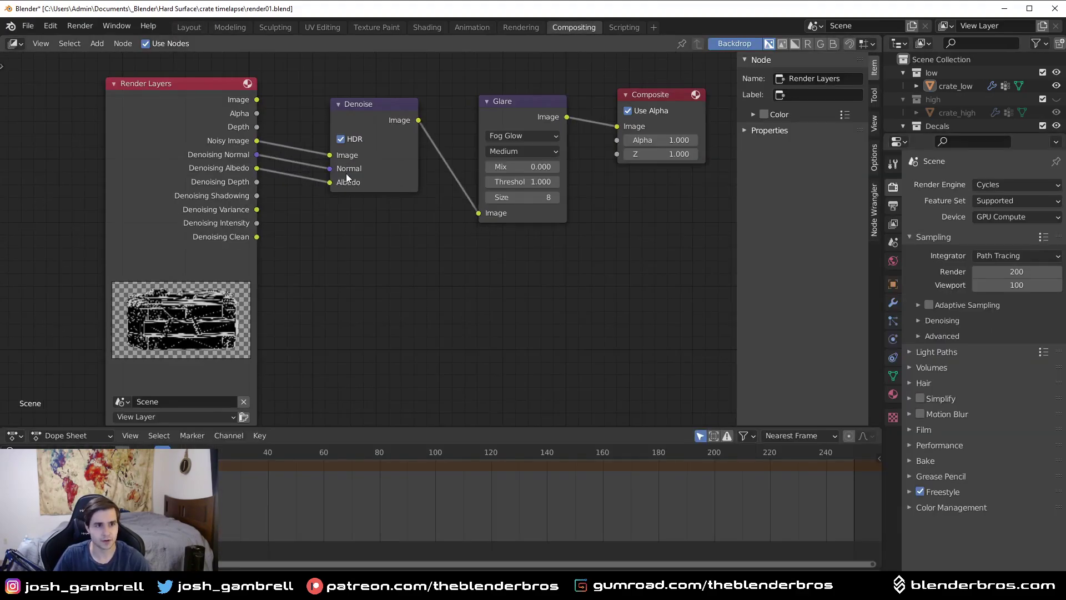
middle_click_drag(346, 174, 271, 174)
key("n")
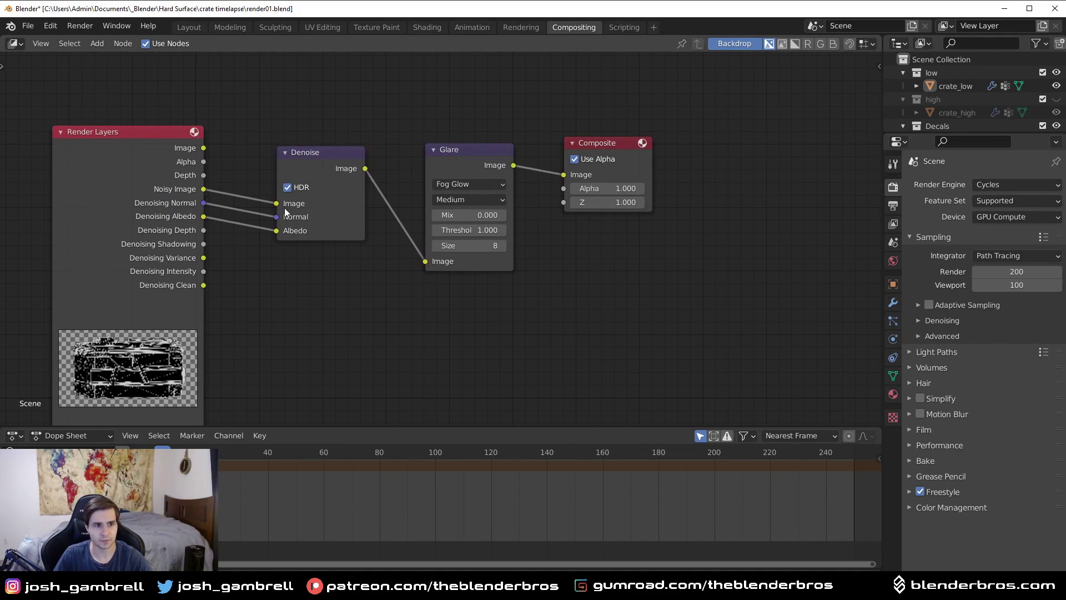
left_click_drag(204, 148, 277, 203)
middle_click_drag(312, 199, 351, 172)
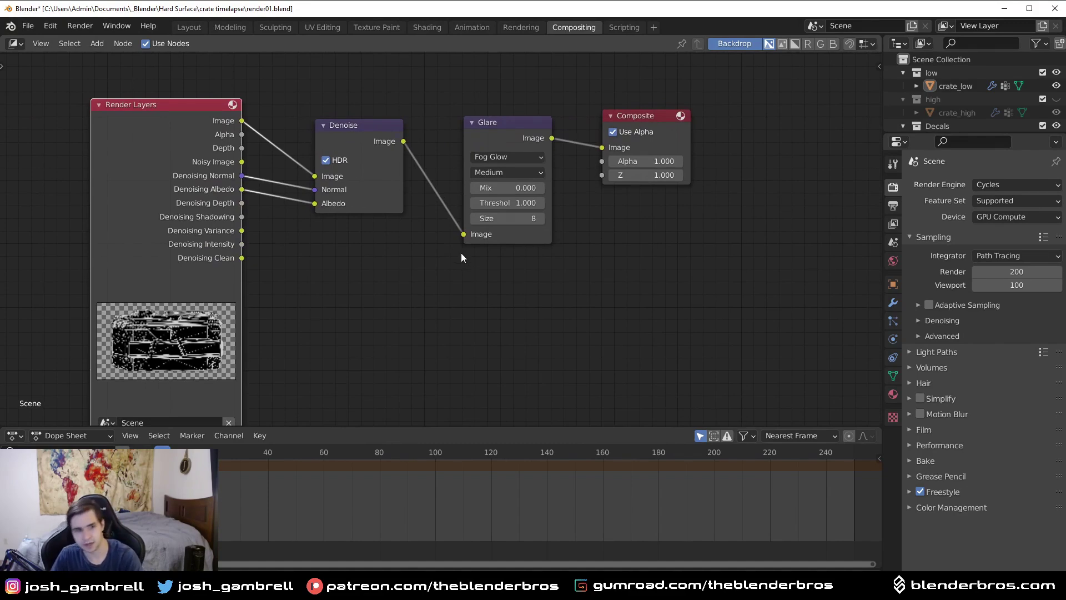
key("F12")
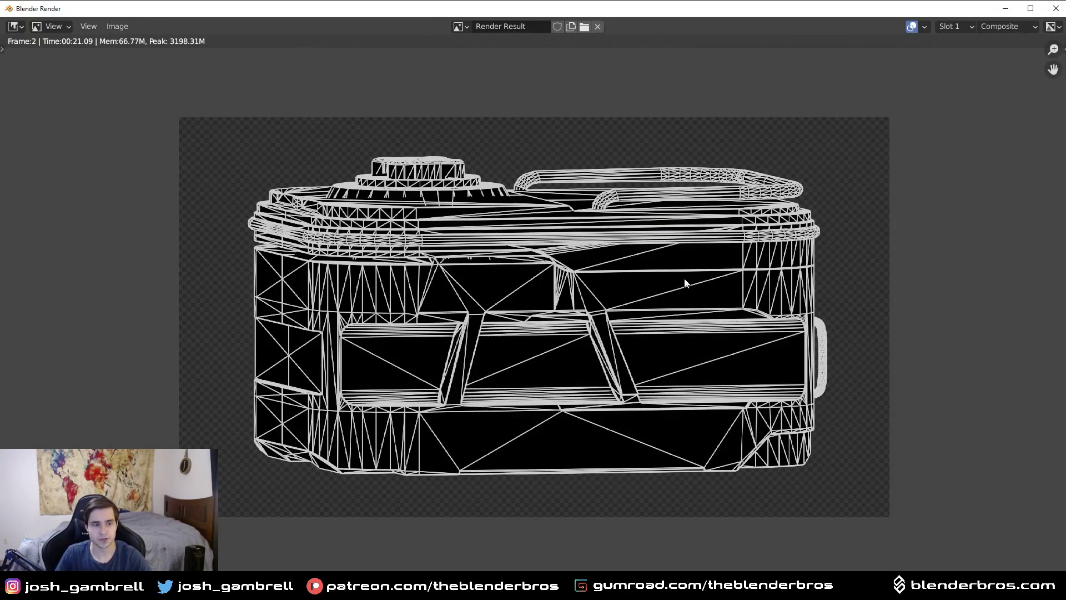
left_click(1005, 7)
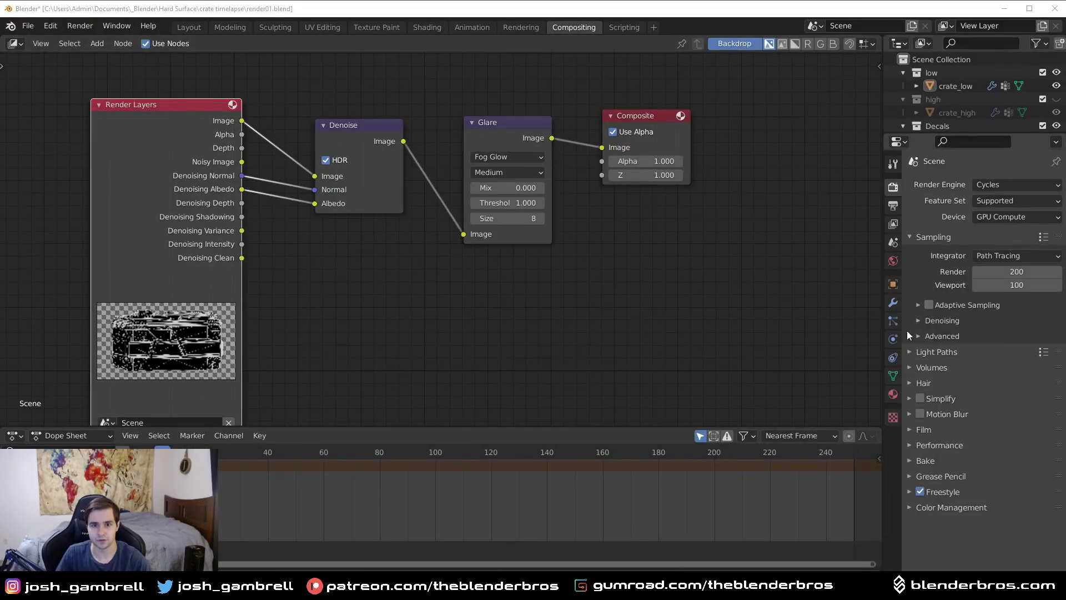
Step: Set the Freestyle line thickness to 2 px and render the crate again
left_click(935, 492)
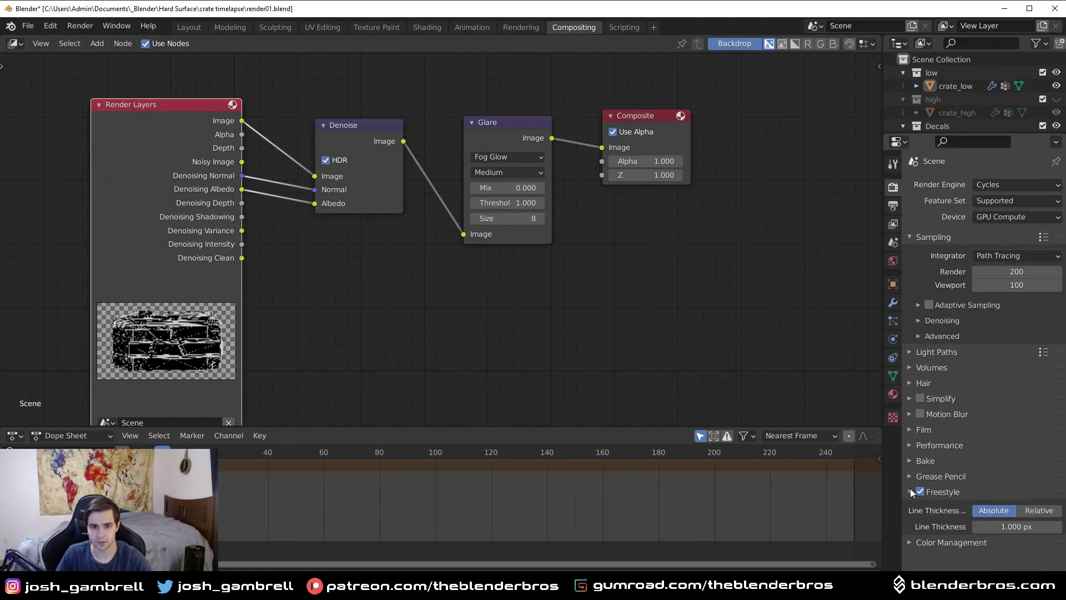
left_click(1016, 526)
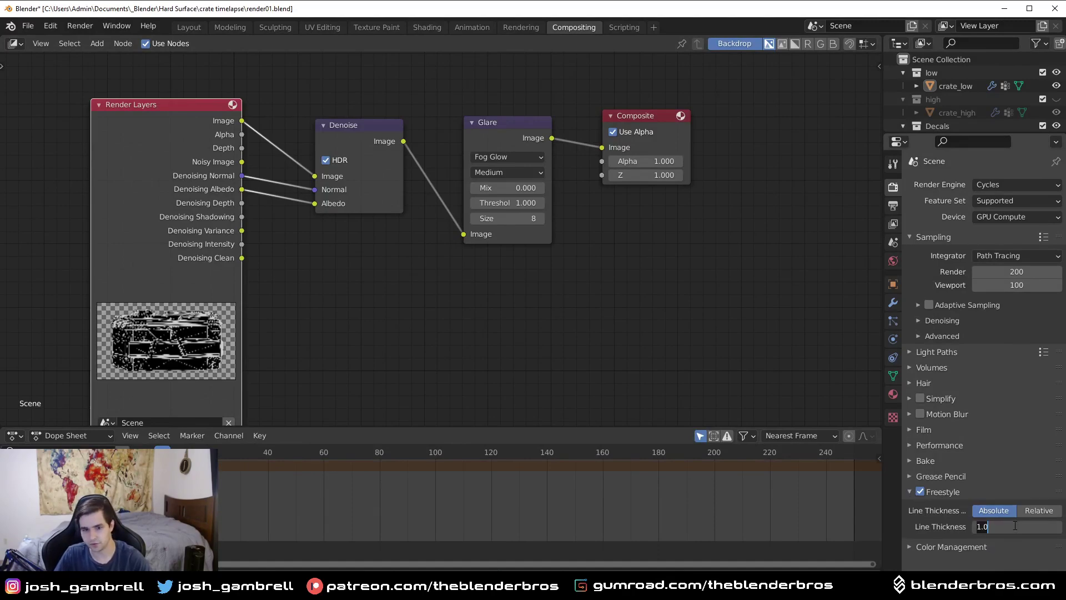
type("2")
key("Return")
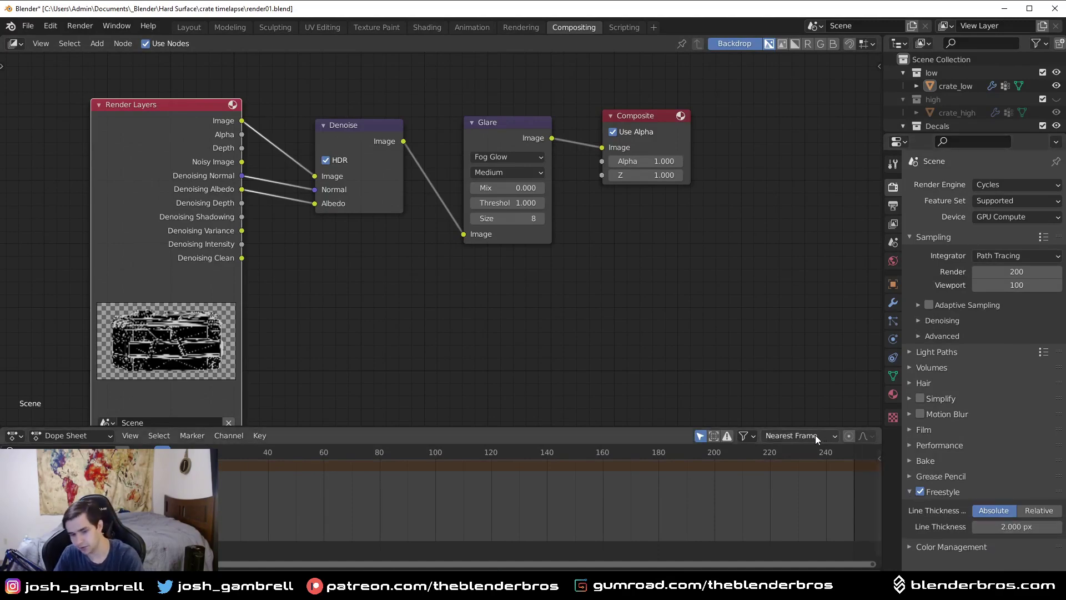
key("F12")
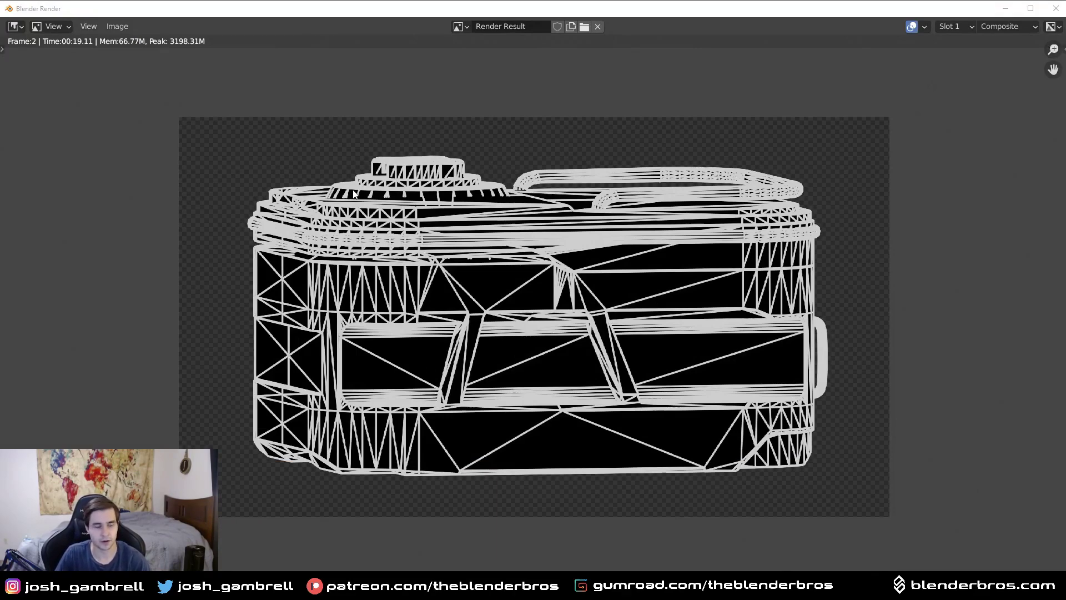
left_click(122, 26)
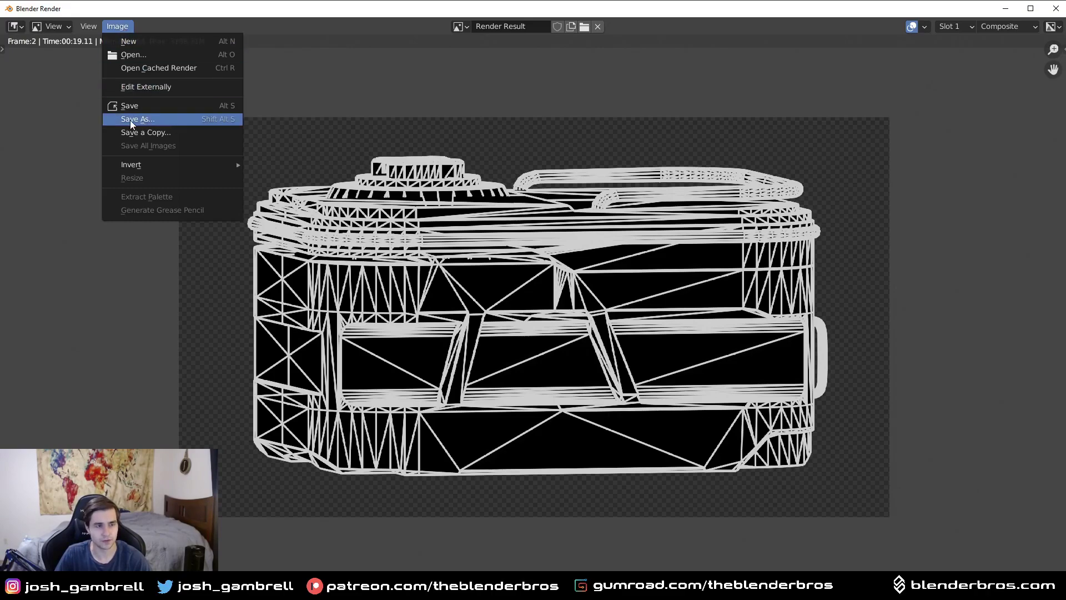
left_click(152, 121)
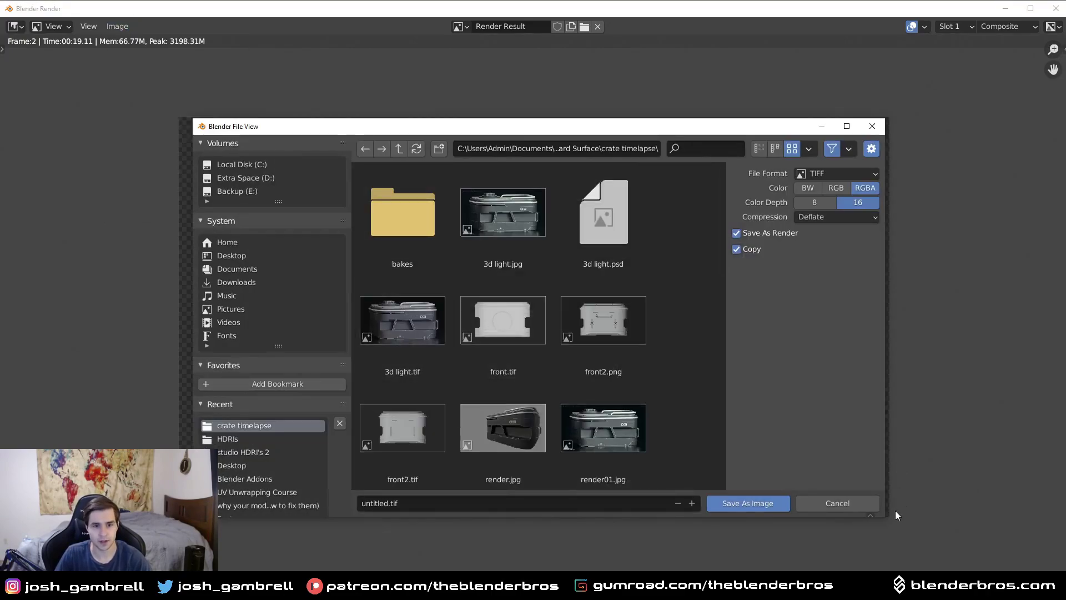
left_click(837, 503)
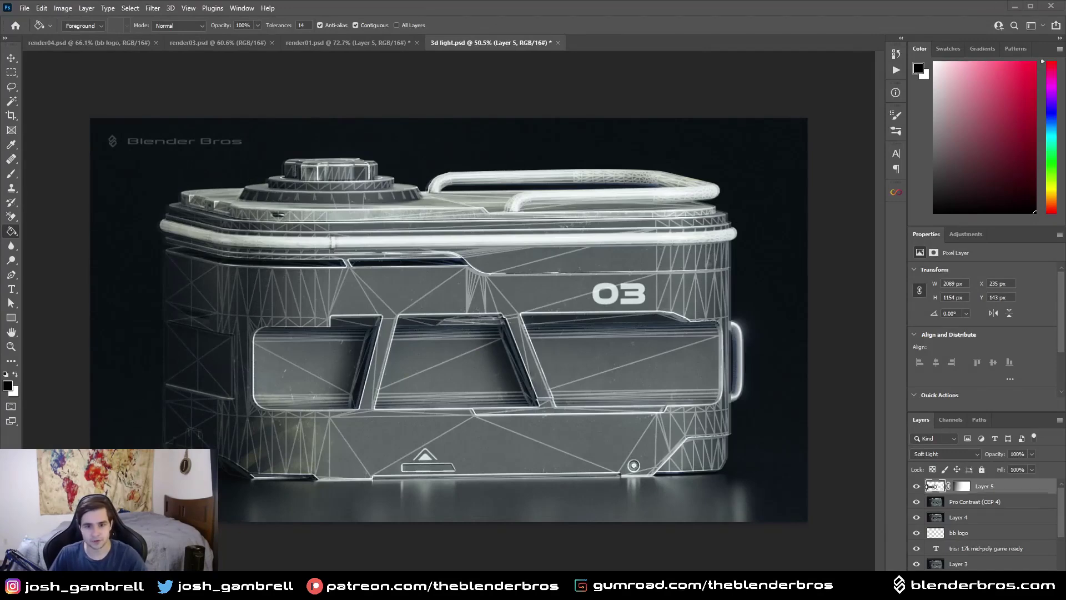
Step: In Photoshop's 3d light.psd, compare the render with and without the Layer 5 wireframe overlay and delete that layer
left_click(917, 487)
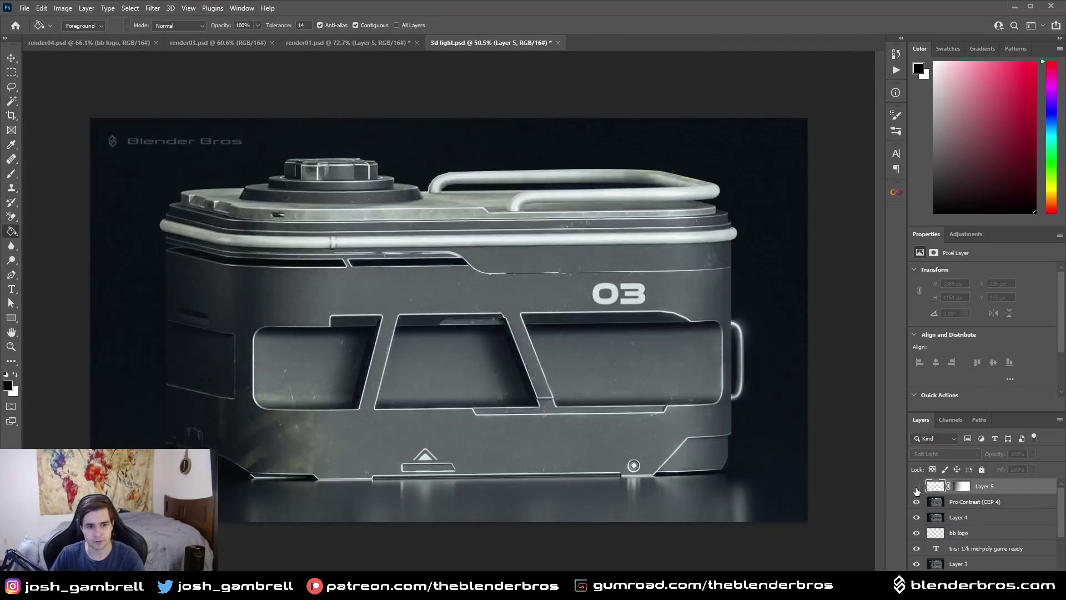
left_click(917, 486)
key("Delete")
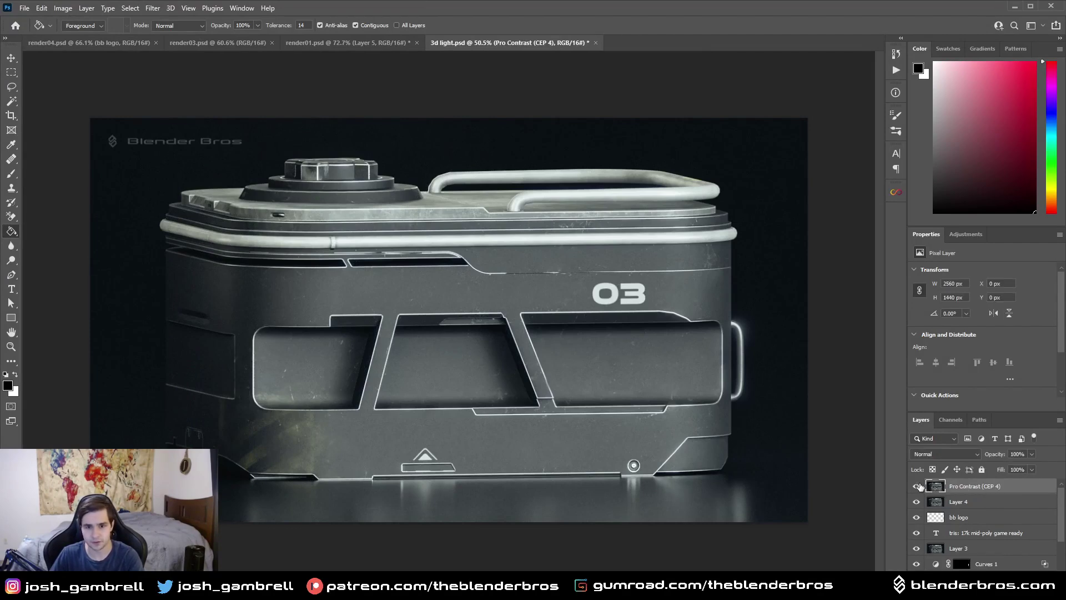
Step: Open tut wire.tif and choose the Background Eraser tool with Discontiguous limits
left_click(25, 8)
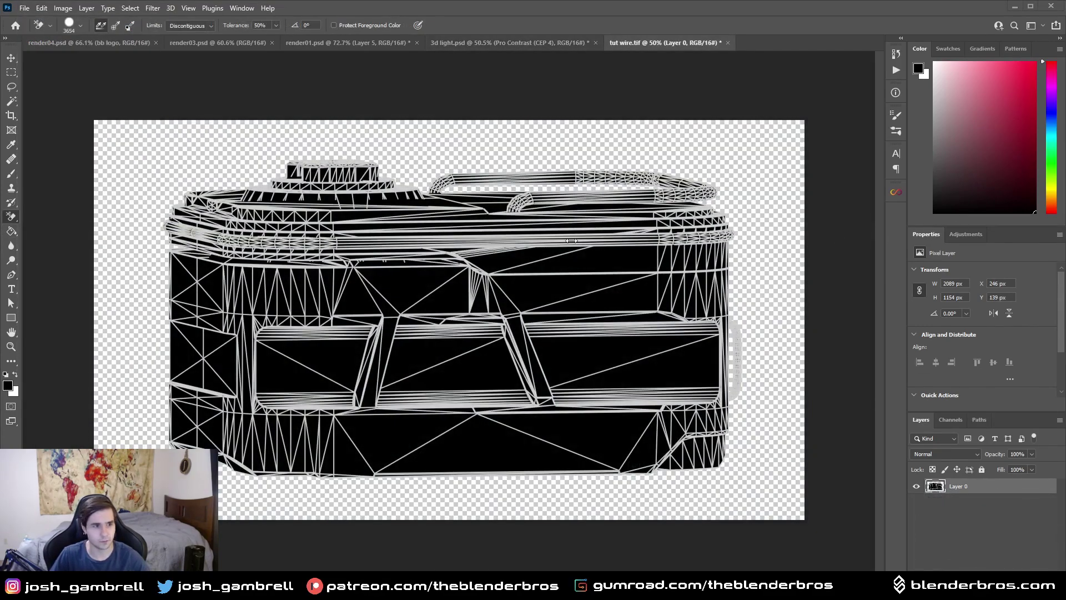
right_click(14, 221)
left_click(84, 229)
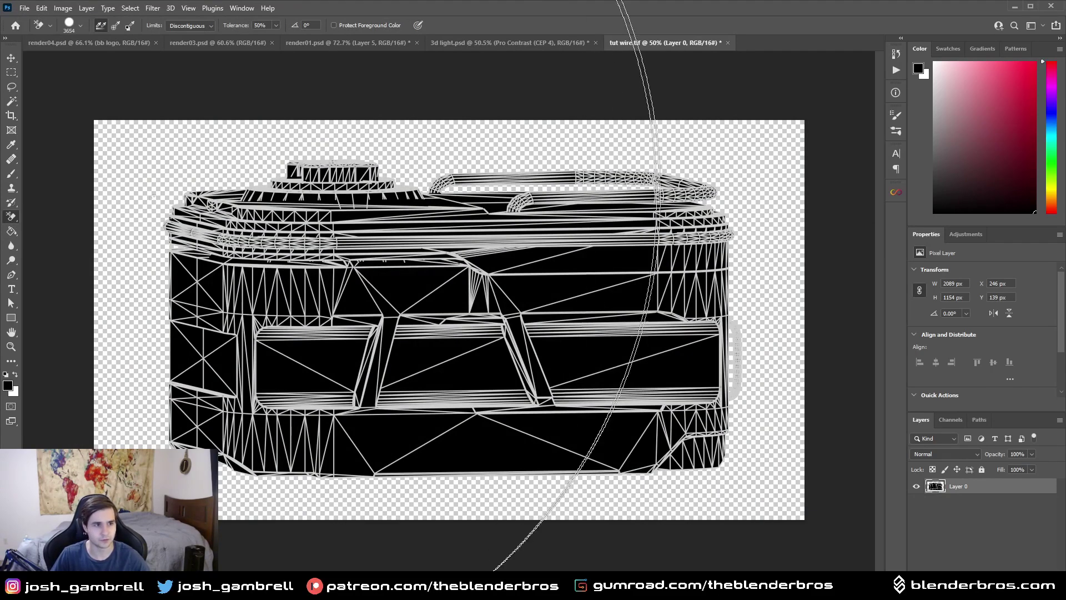
left_click(200, 26)
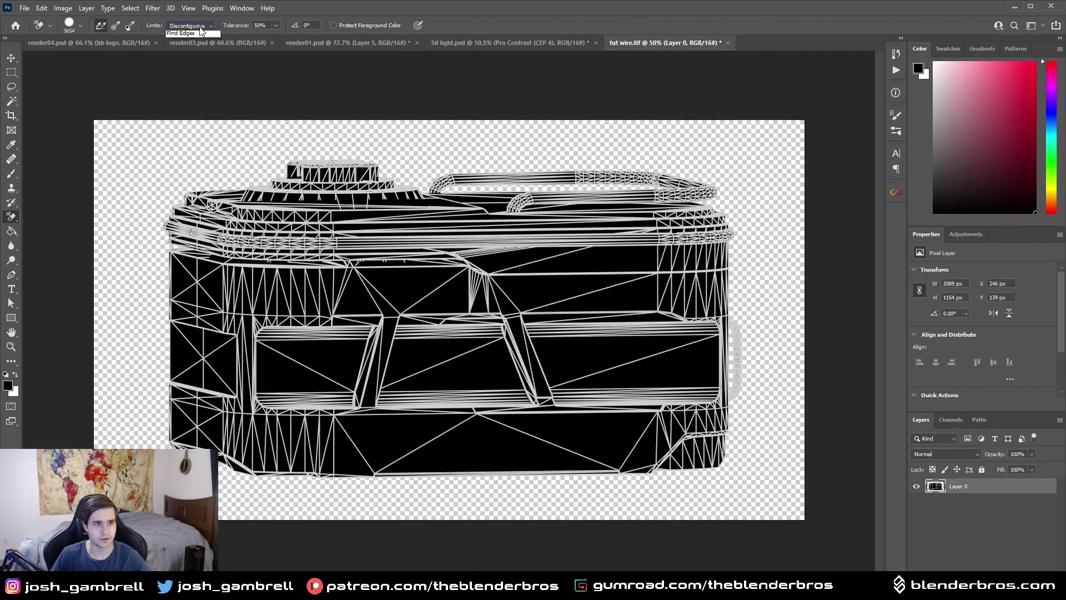
left_click(281, 30)
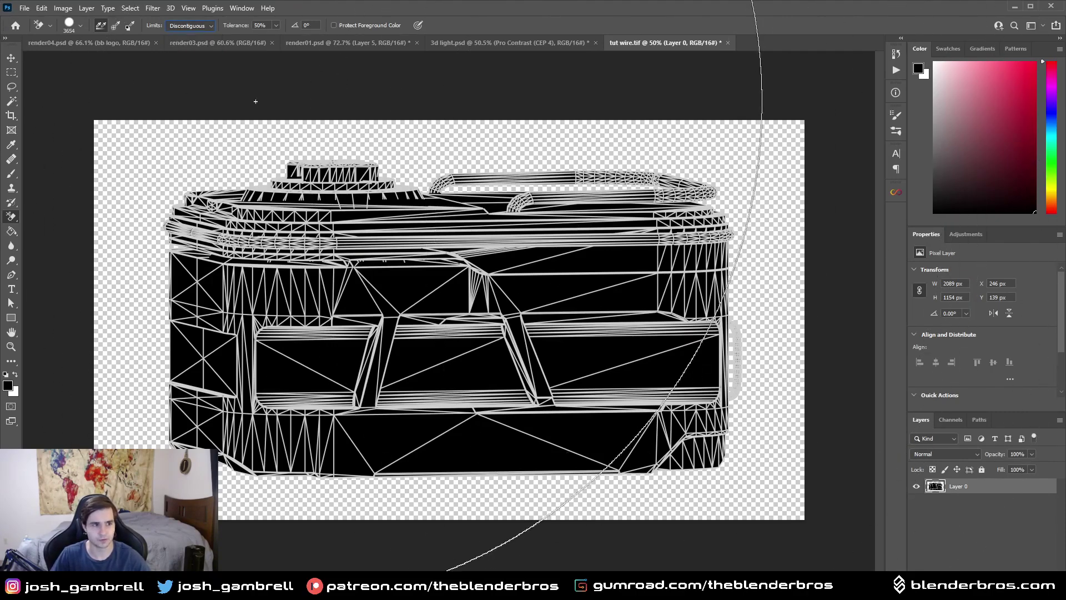
Step: Enlarge the Background Eraser brush to cover the crate and erase the black fill between the wireframe lines
left_click(80, 26)
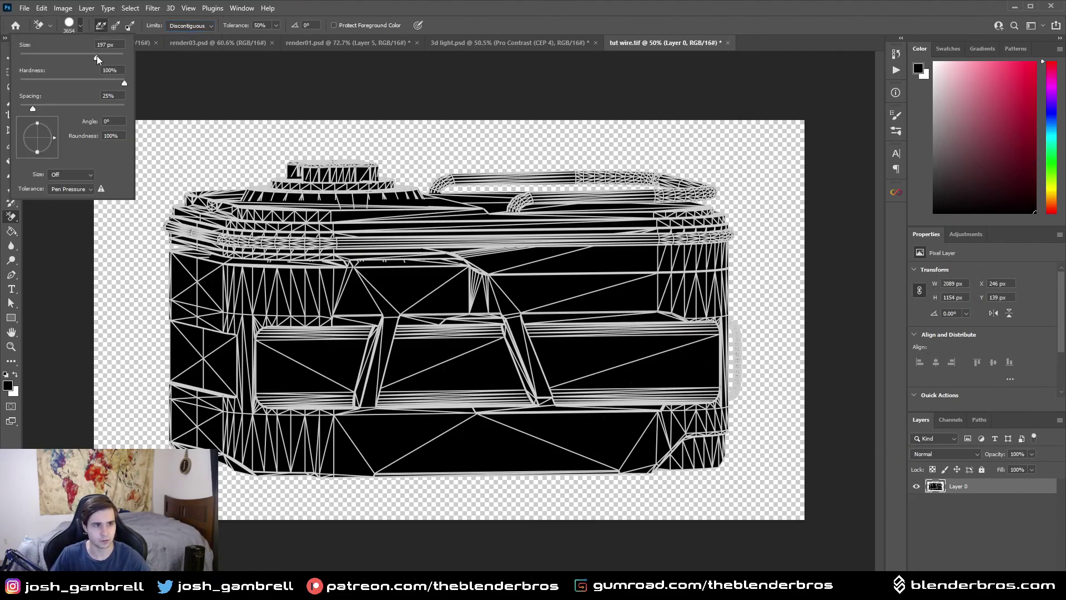
right_click_drag(532, 251, 817, 367, "alt")
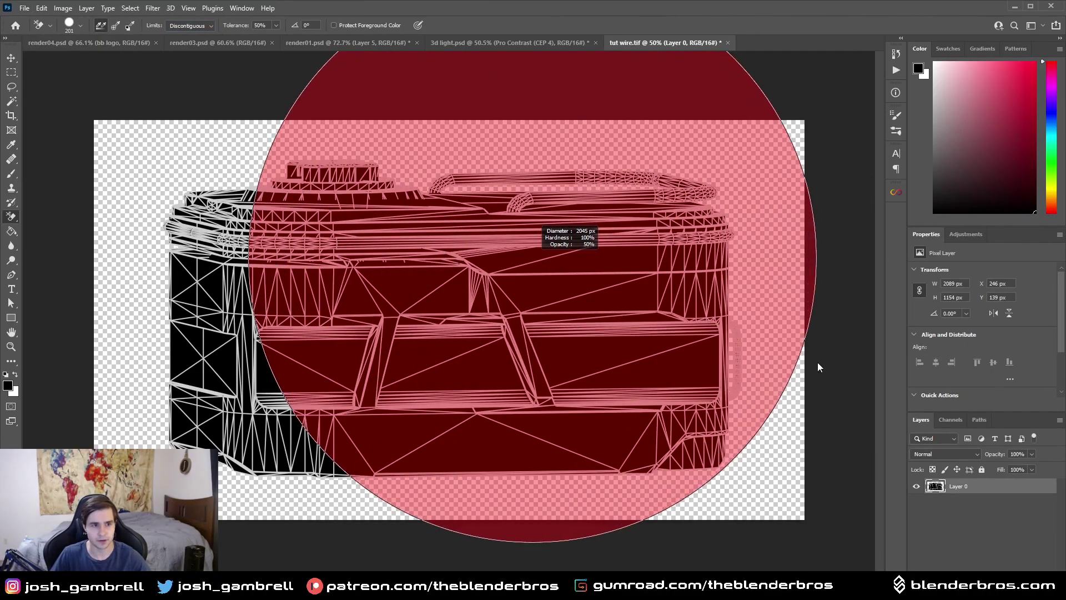
mouse_move(524, 305)
right_mouse_down("alt")
mouse_move(598, 339)
mouse_move(567, 342)
right_mouse_up("alt")
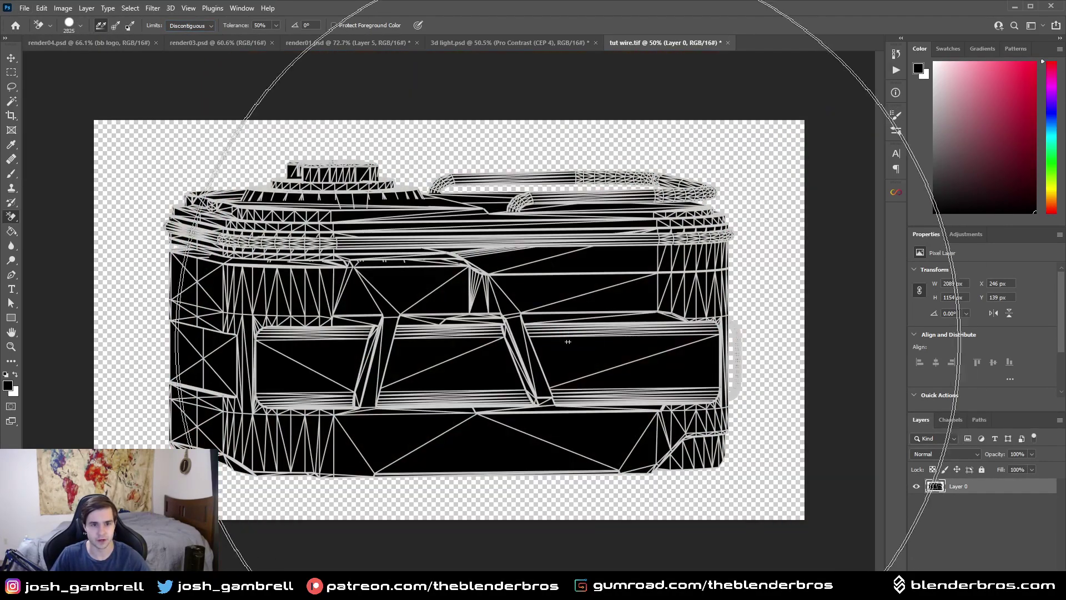
left_click(528, 327)
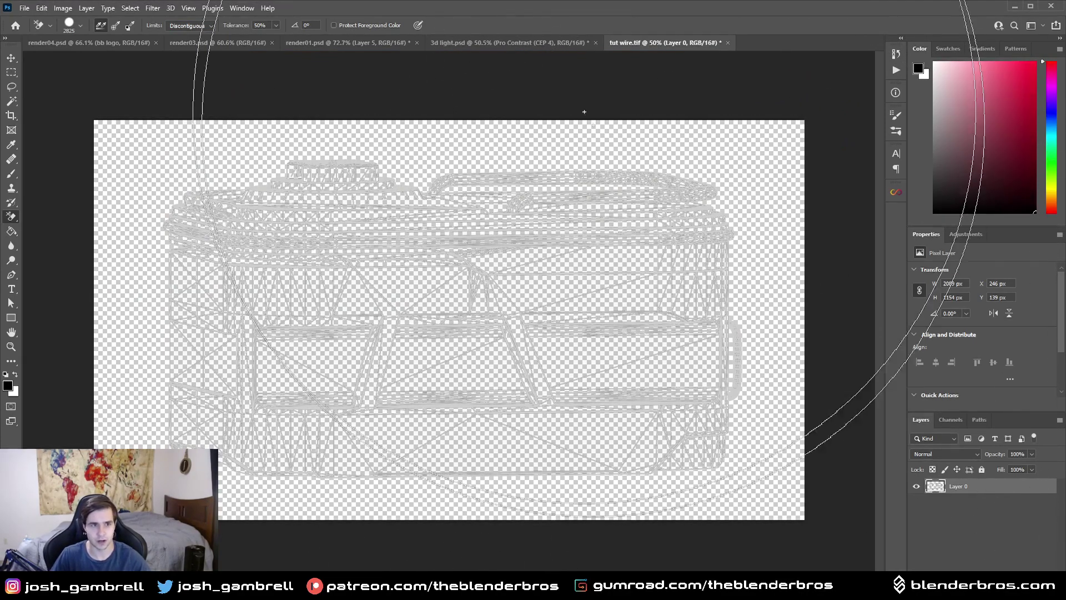
Step: Paste the cleaned wireframe into 3d light.psd as a new layer aligned over the crate render
left_click(519, 42)
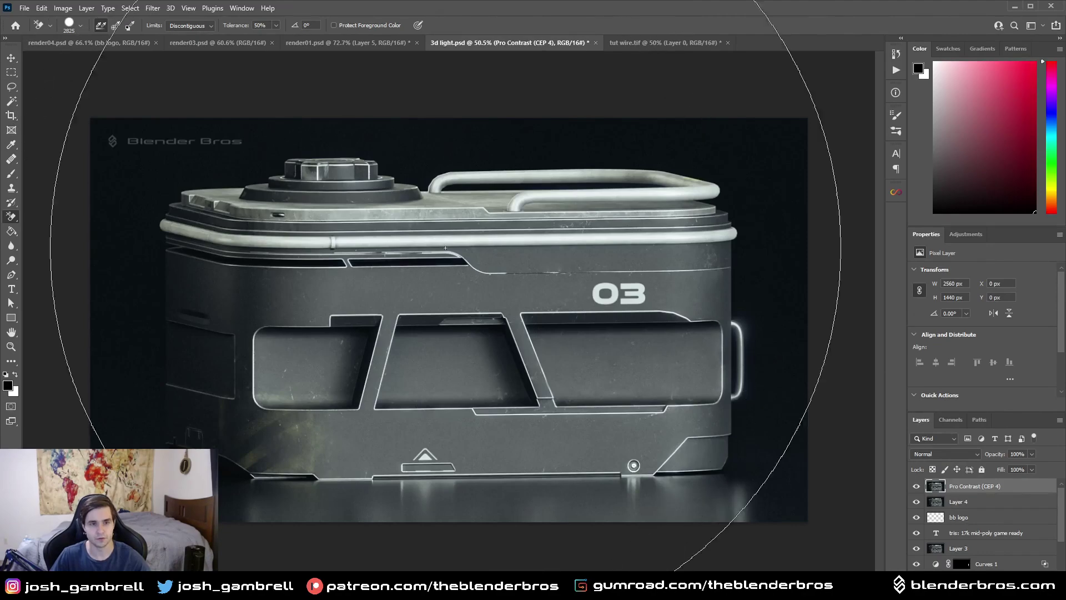
key("ctrl+v")
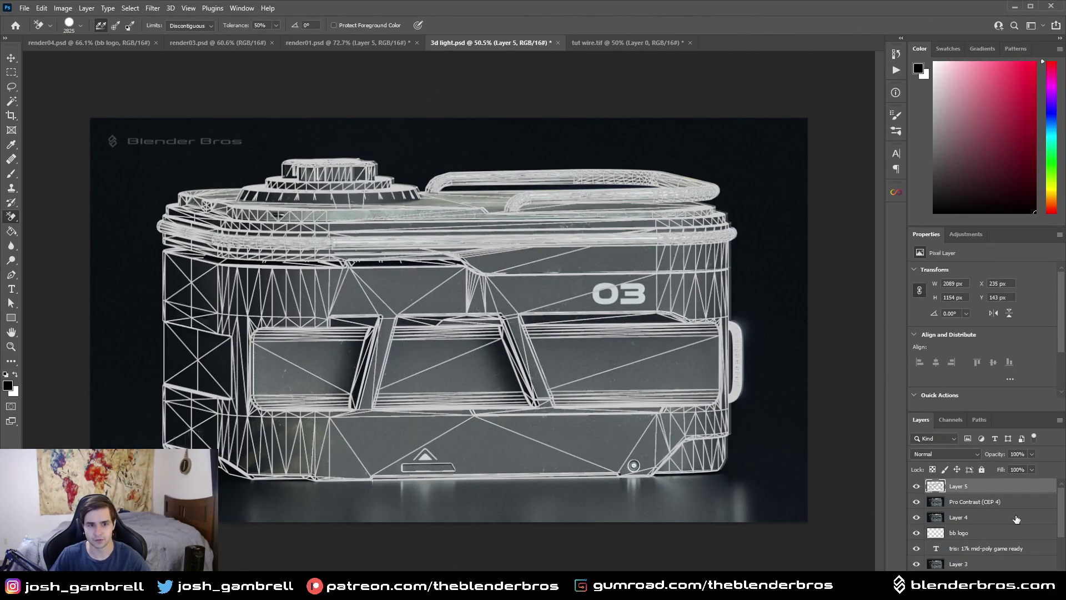
Step: Add a pure red (ff0000) Solid Color fill layer above Layer 5 and clip it to the wireframe
left_click(630, 42)
left_click(491, 43)
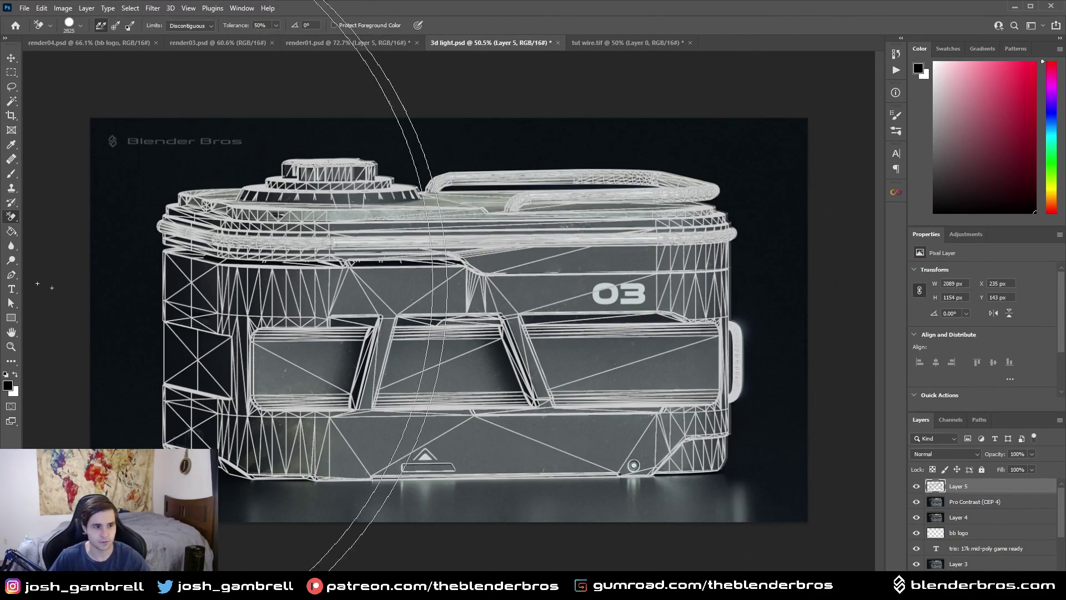
left_click(1008, 583)
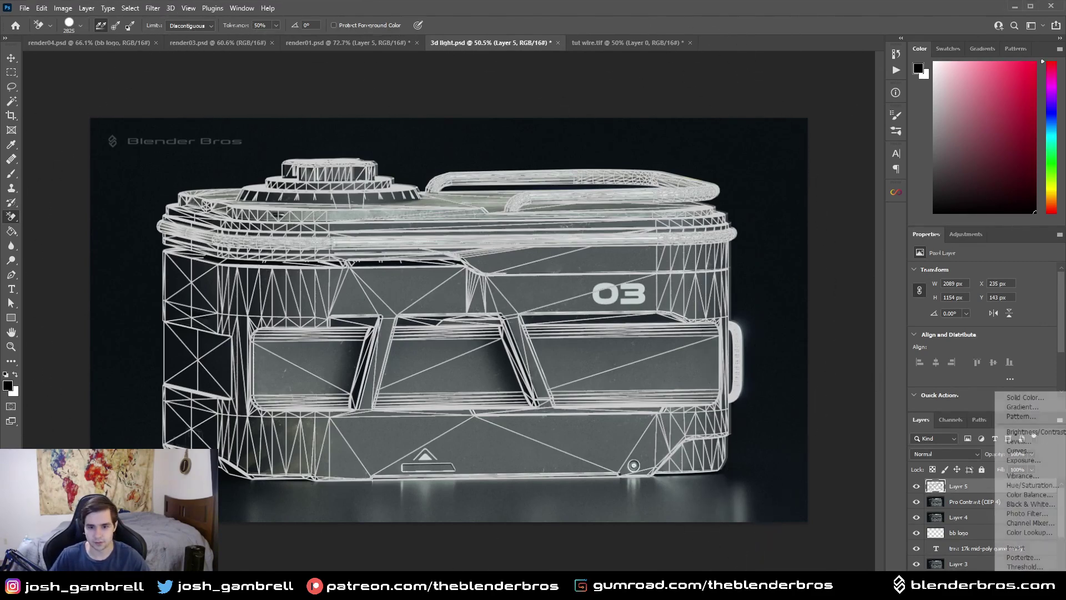
left_click(1032, 397)
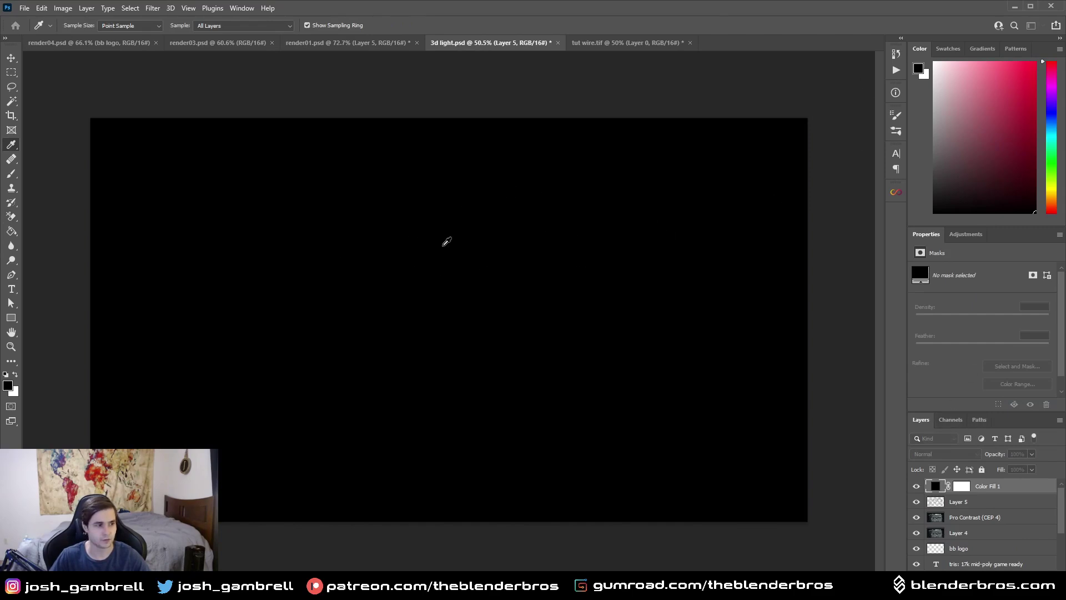
type("ff0000")
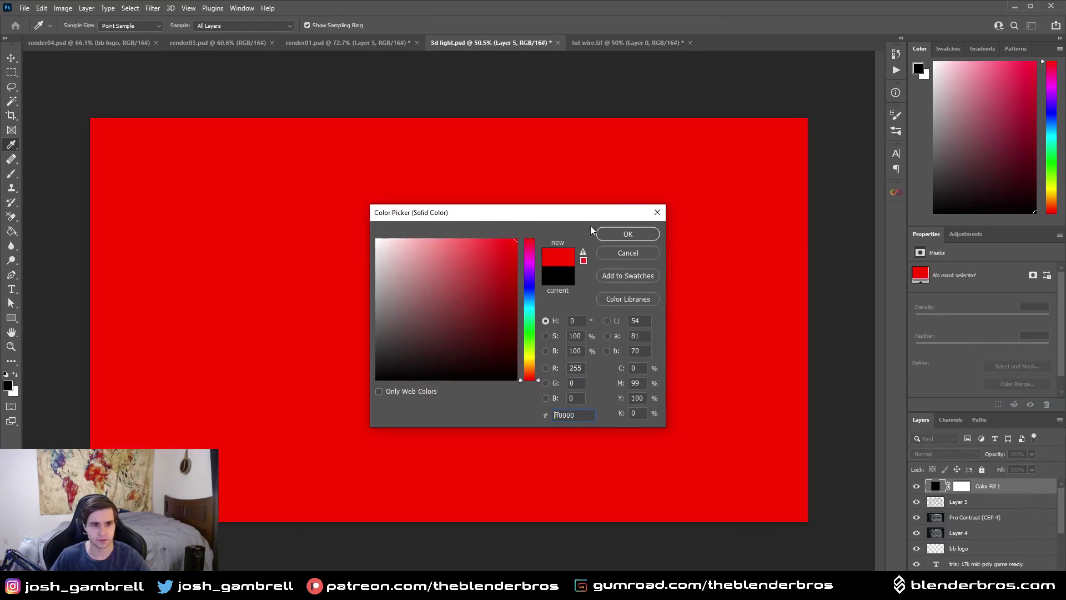
left_click(627, 235)
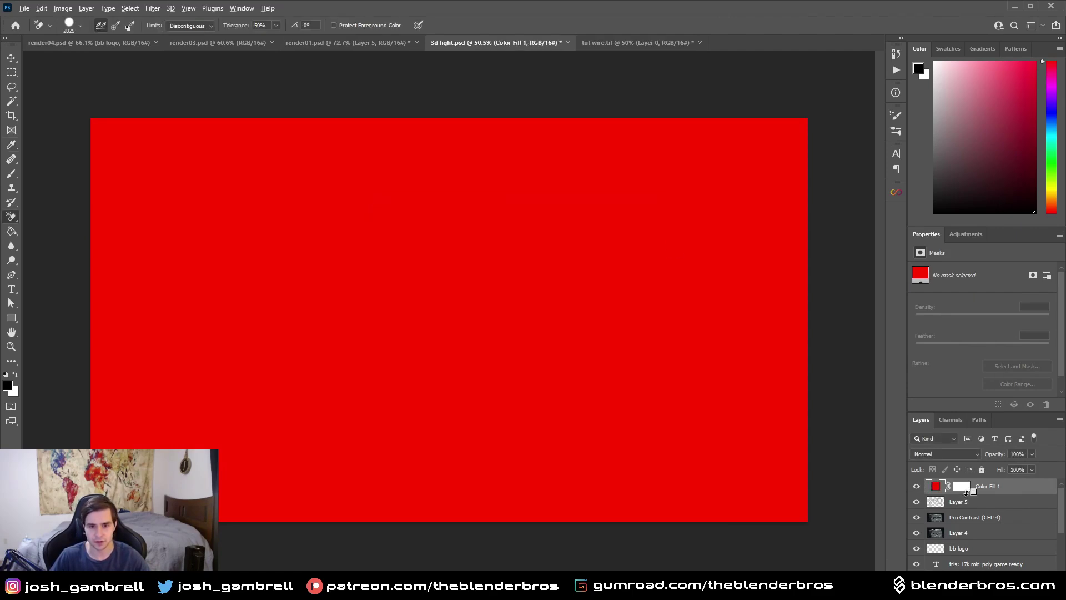
mouse_move(967, 495)
left_mouse_down()
mouse_move(949, 491)
mouse_move(978, 488)
left_mouse_up()
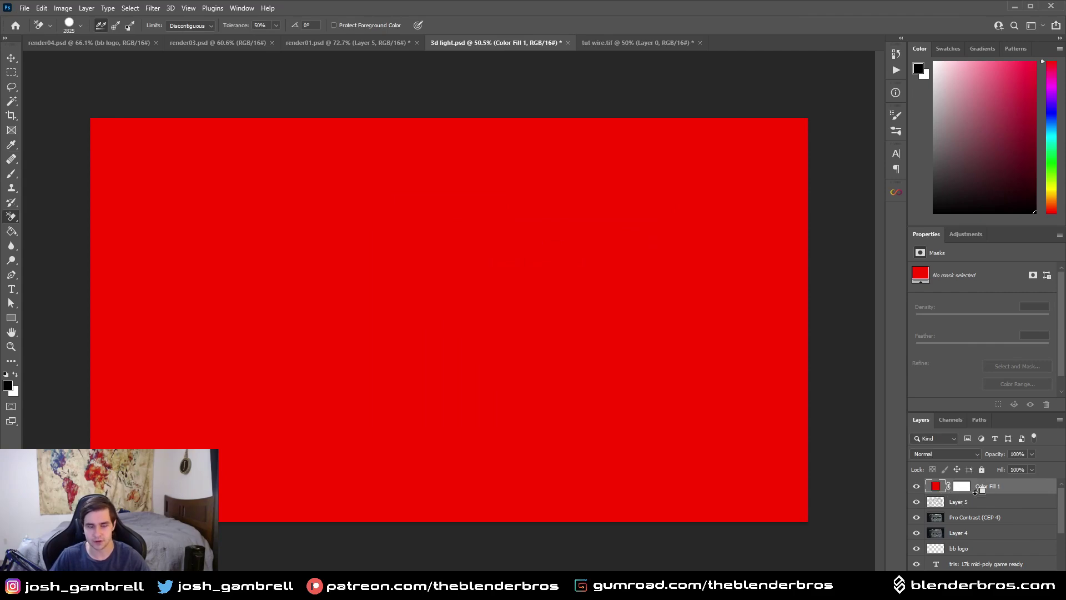
left_click(978, 490, "alt")
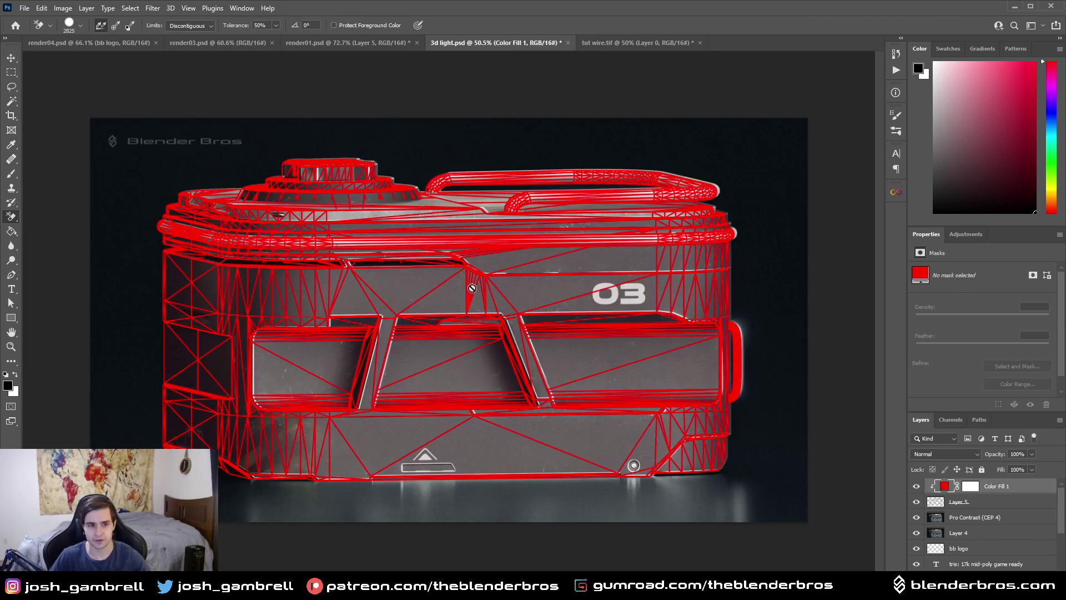
Step: Try blue, turquoise and white as the clipped fill's colour and experiment with the fill layer's opacity
double_click(945, 487)
left_click(528, 285)
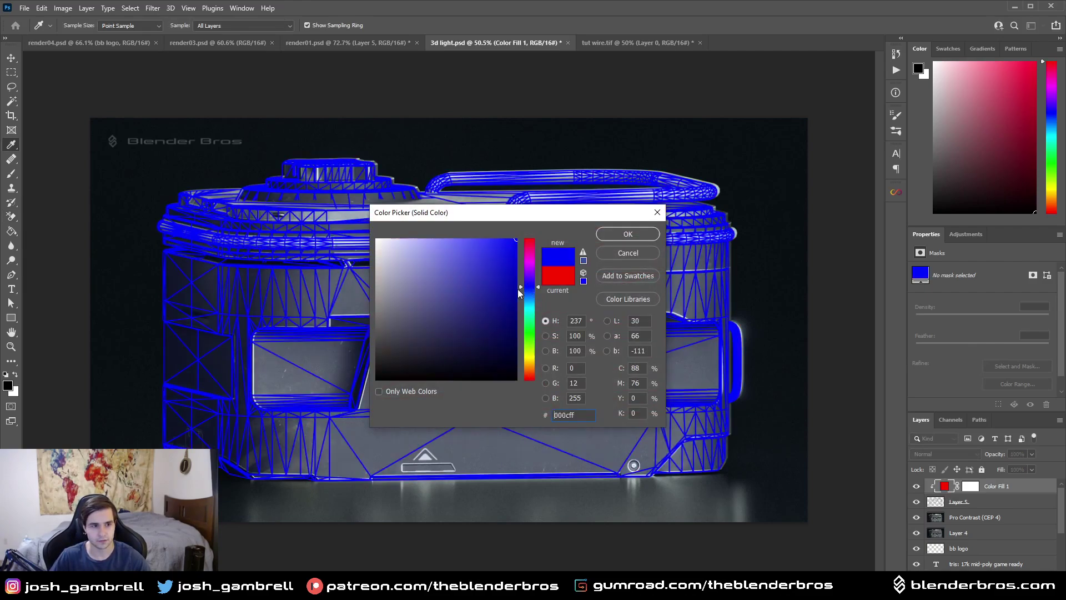
left_click_drag(528, 288, 528, 314)
left_click_drag(541, 216, 868, 266)
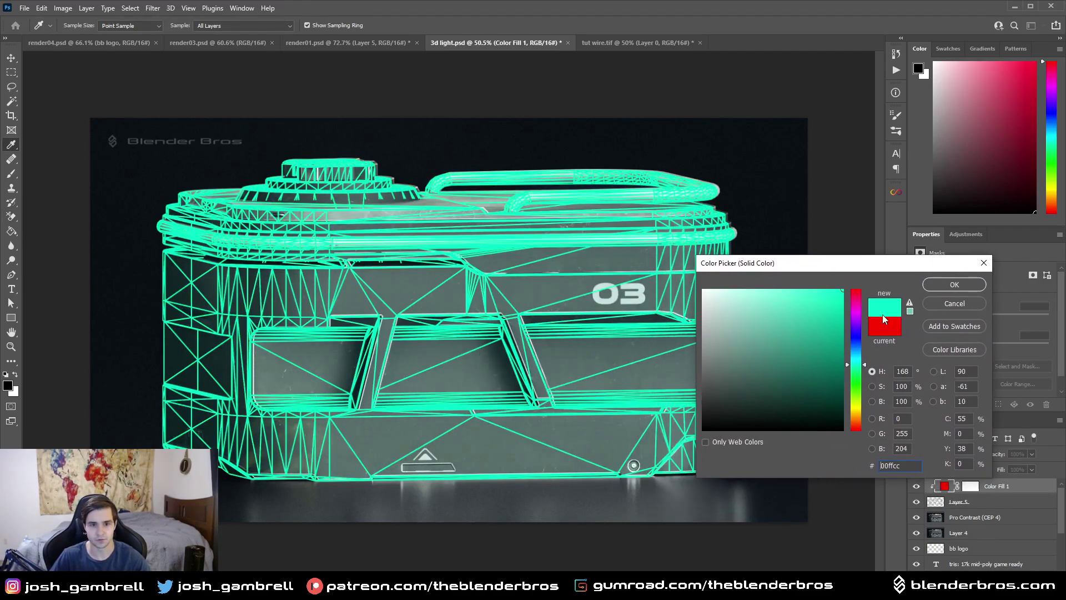
left_click_drag(854, 367, 862, 289)
left_click_drag(760, 312, 626, 257)
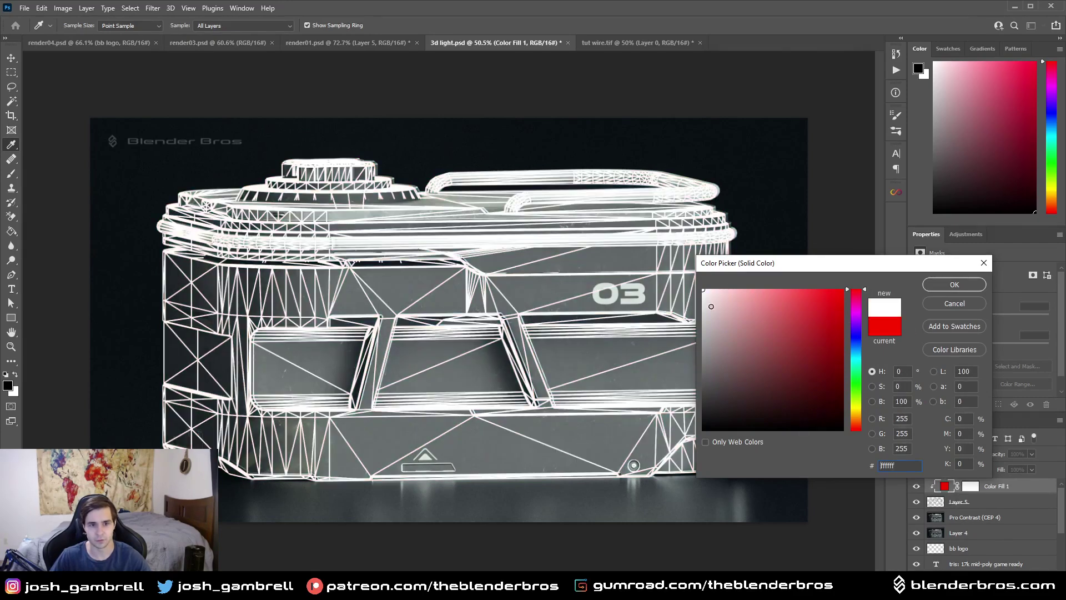
left_click(963, 285)
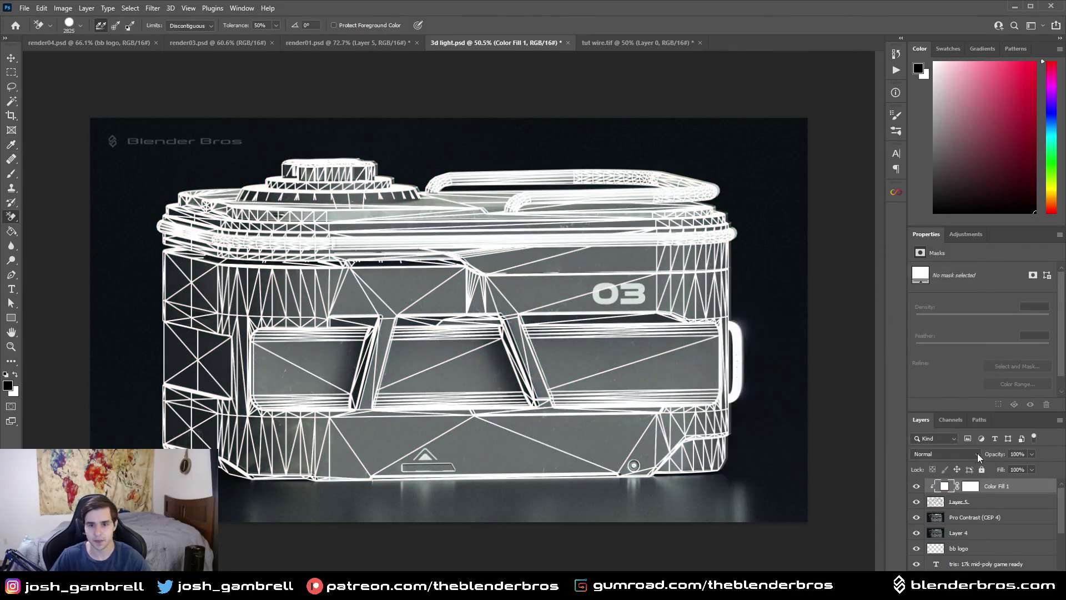
left_click_drag(998, 457, 897, 464)
left_click_drag(995, 456, 978, 471)
Step: Change the clipped Color Fill 1 layer's colour to white (ffffff) to brighten the wireframe lines
left_click(987, 504)
left_click(945, 487)
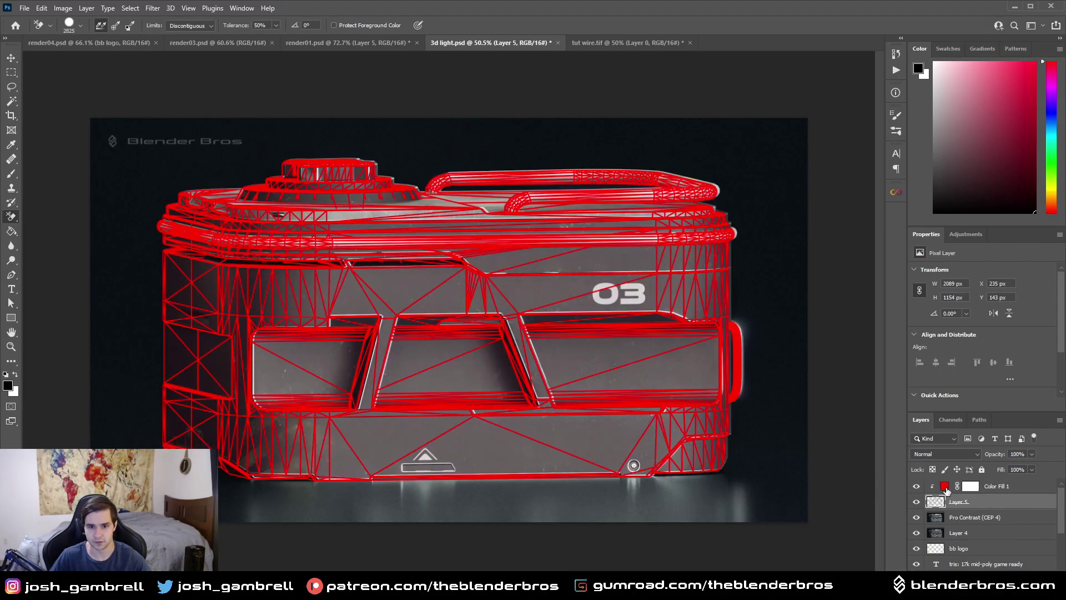
double_click(947, 486)
left_click(711, 292)
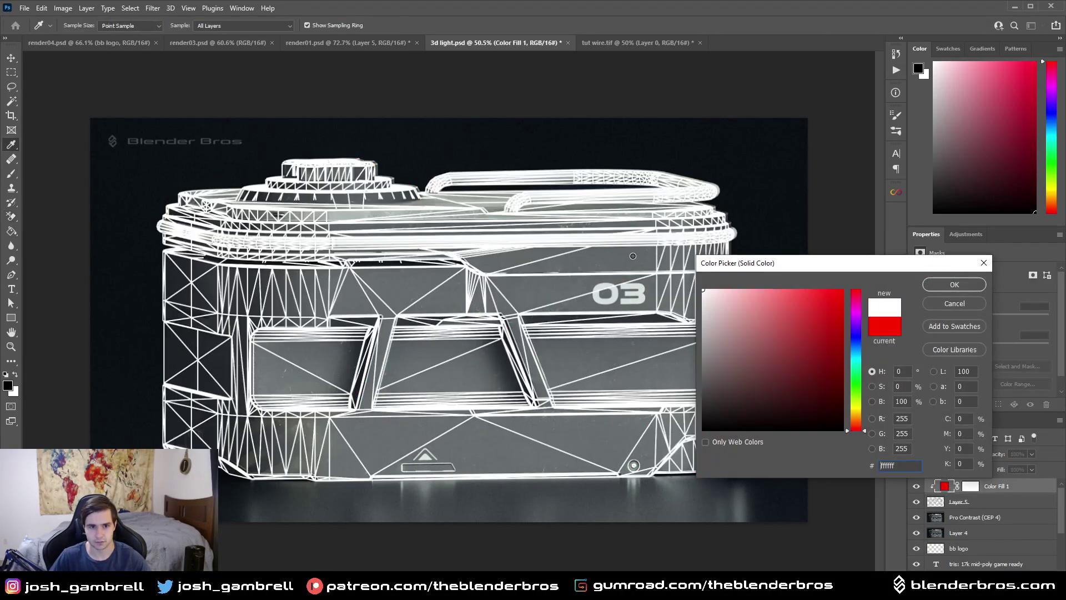
left_click(948, 287)
Step: Blend the Layer 5 wireframe into the crate render with Soft Light mode and 53% opacity
left_click(983, 501)
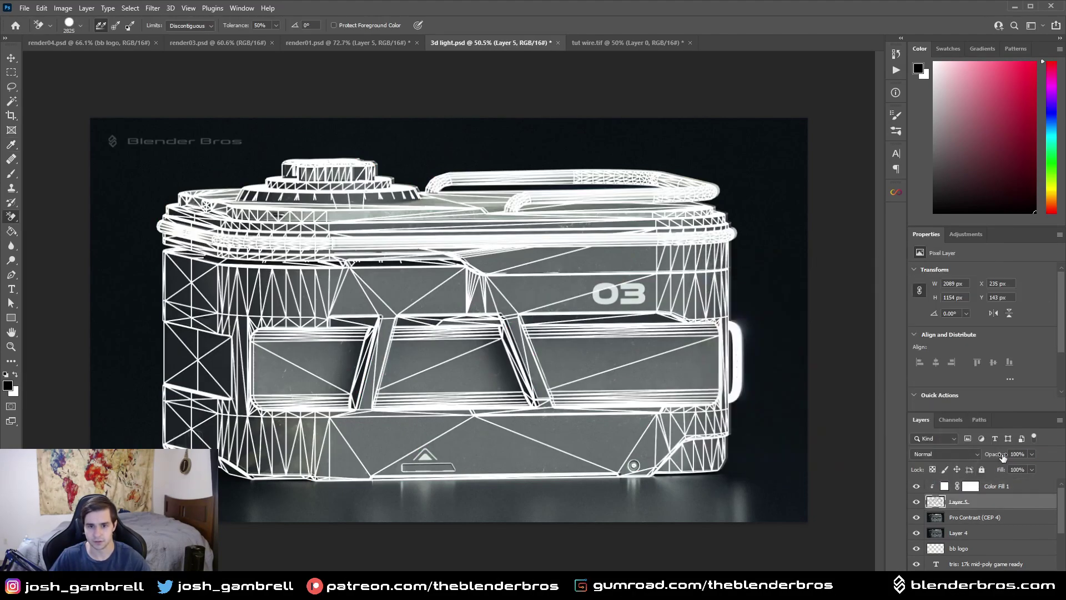
left_click_drag(1000, 455, 969, 456)
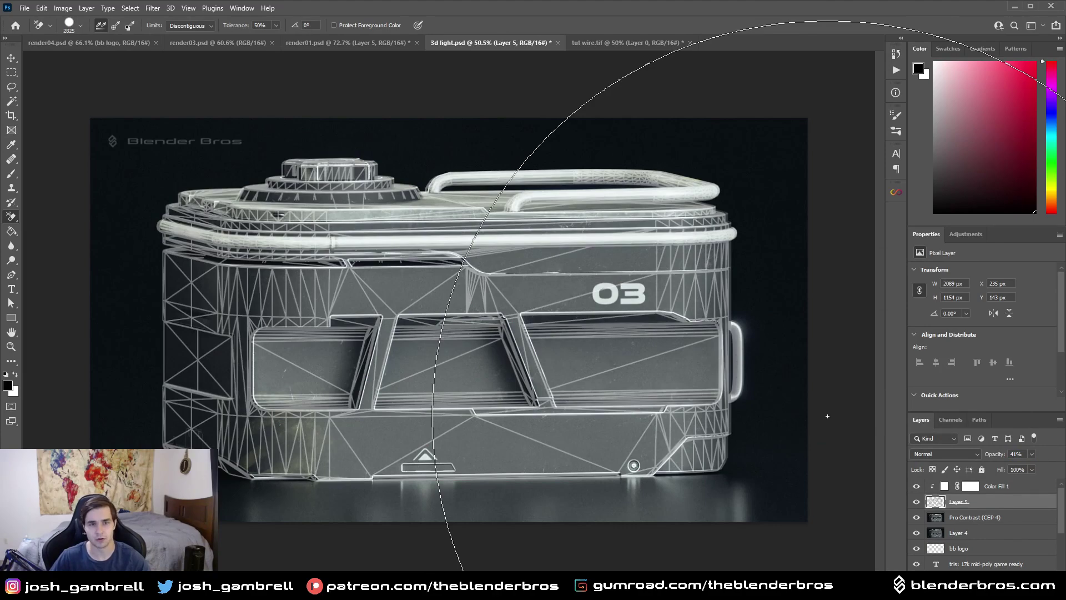
left_click(950, 455)
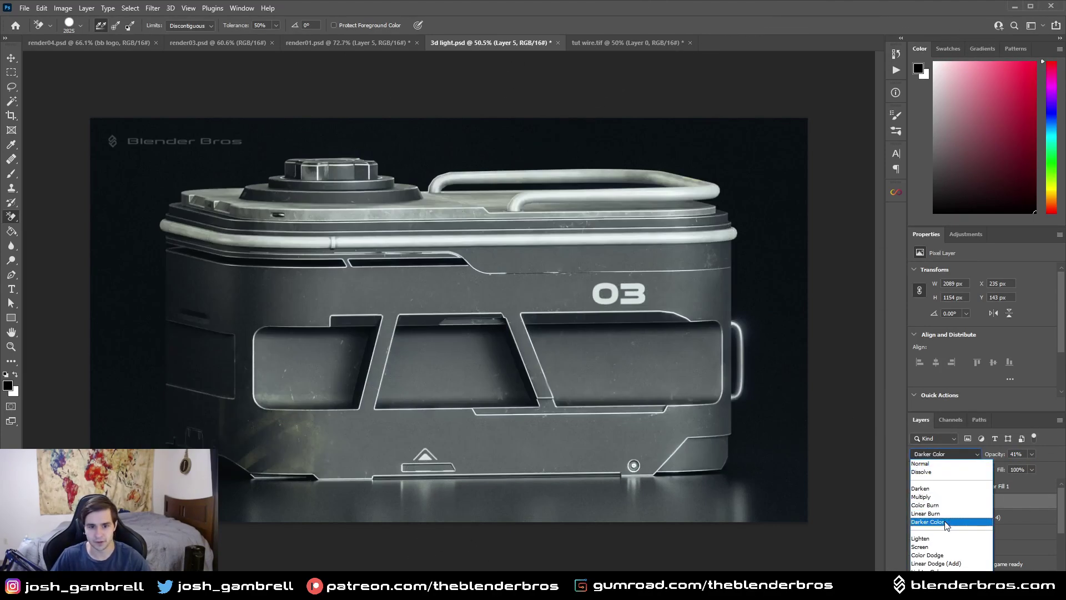
left_click(1020, 457)
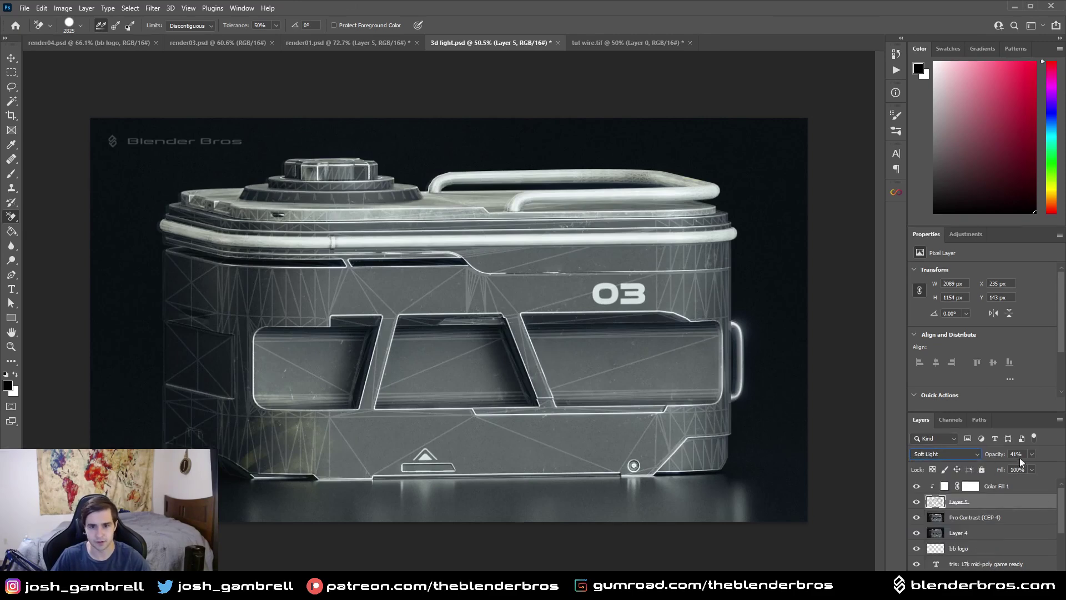
type("98")
key("Return")
left_click_drag(1029, 457, 1016, 462)
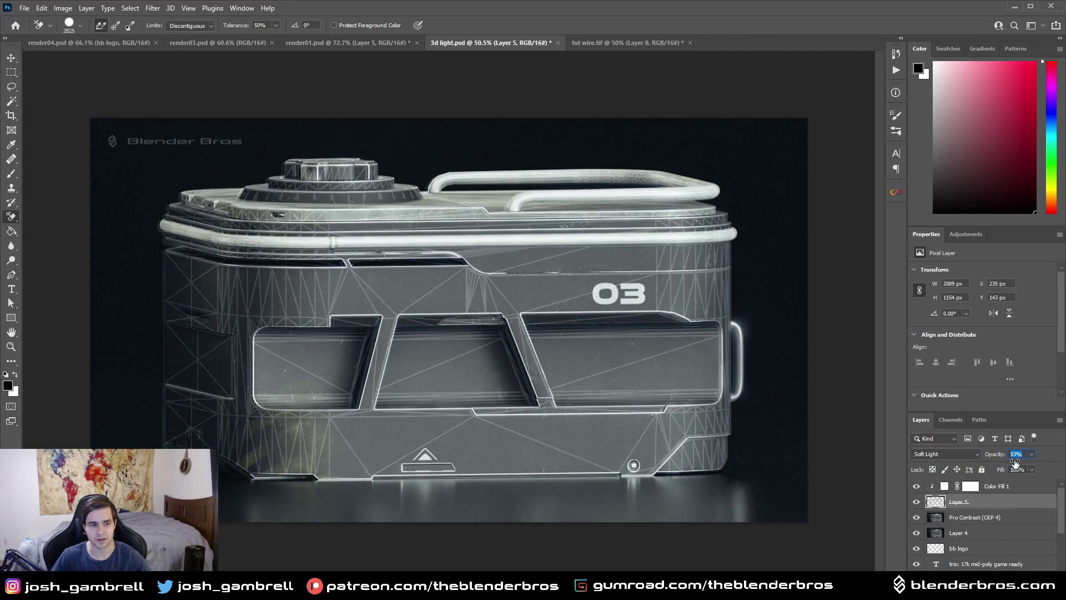